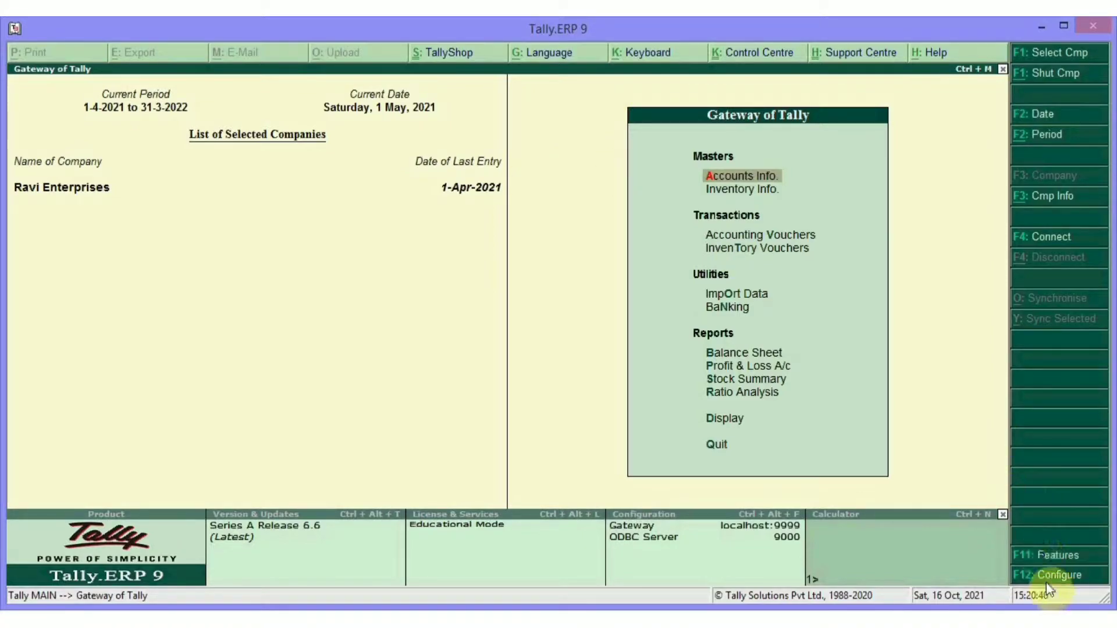
Open the company's Accounting Features settings
left_click(1059, 557)
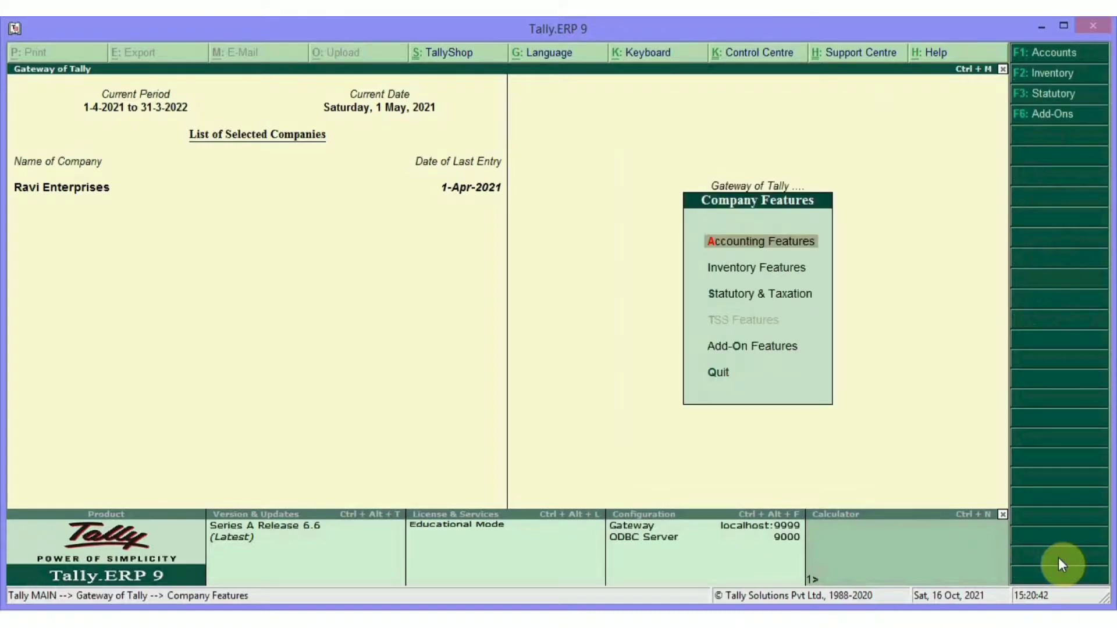
key("Down")
key("Down")
key("Up")
key("Up")
key("Up")
key("Down")
key("Return")
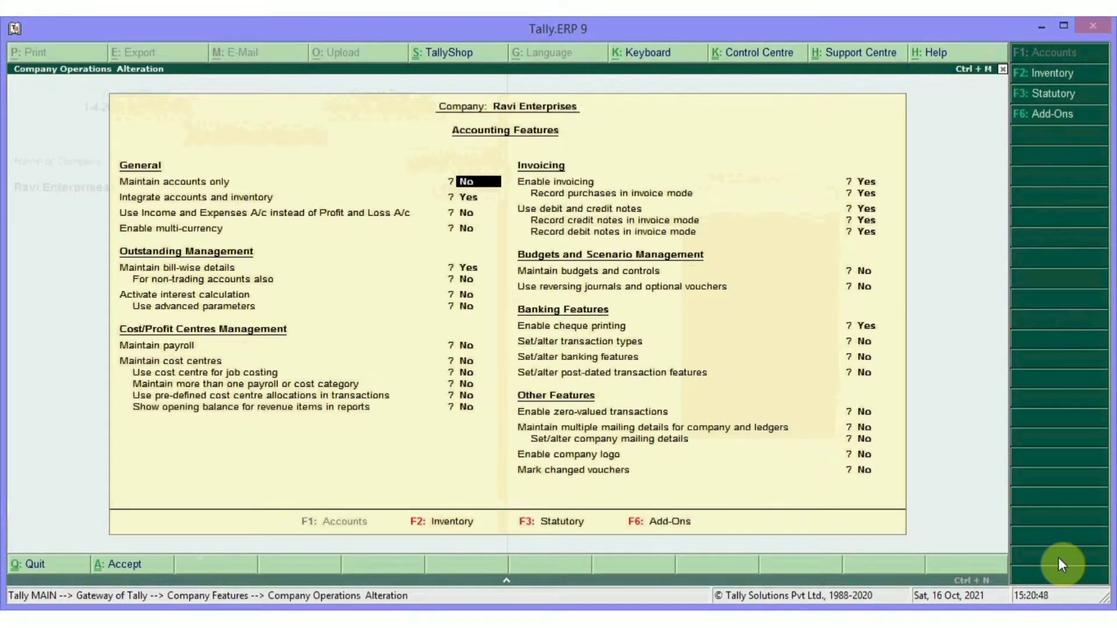
Examine the settings for using debit and credit notes and recording them in invoice mode, accept the form and return to the Gateway
key("Return")
key("Return")
key("Return")
key("Return")
key("Return")
key("Return")
key("Return")
key("Return")
key("Return")
key("Return")
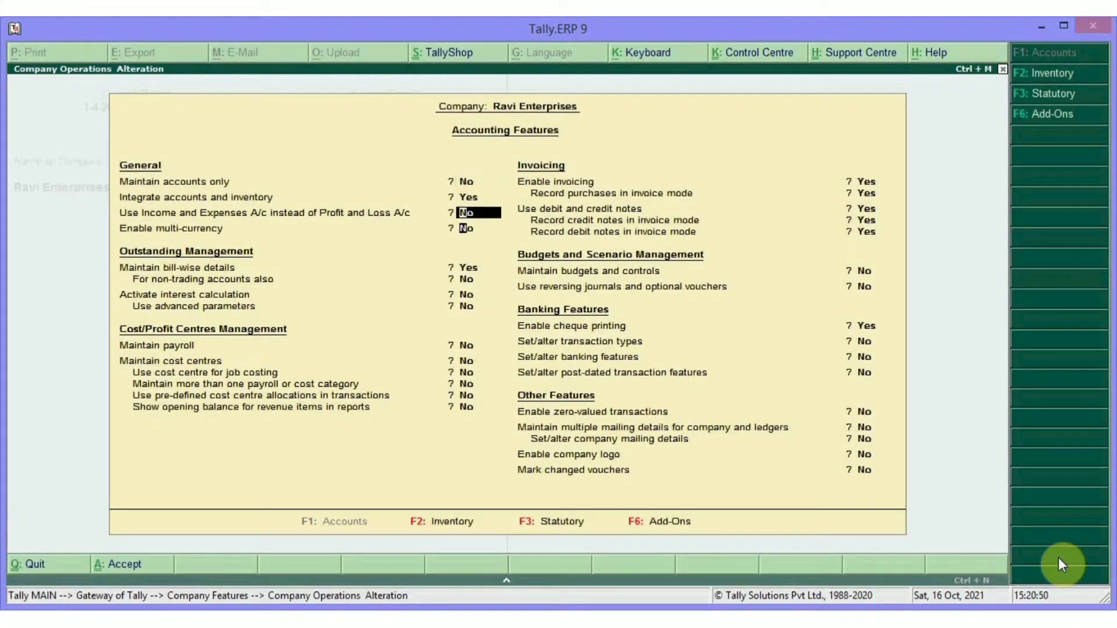
key("Return")
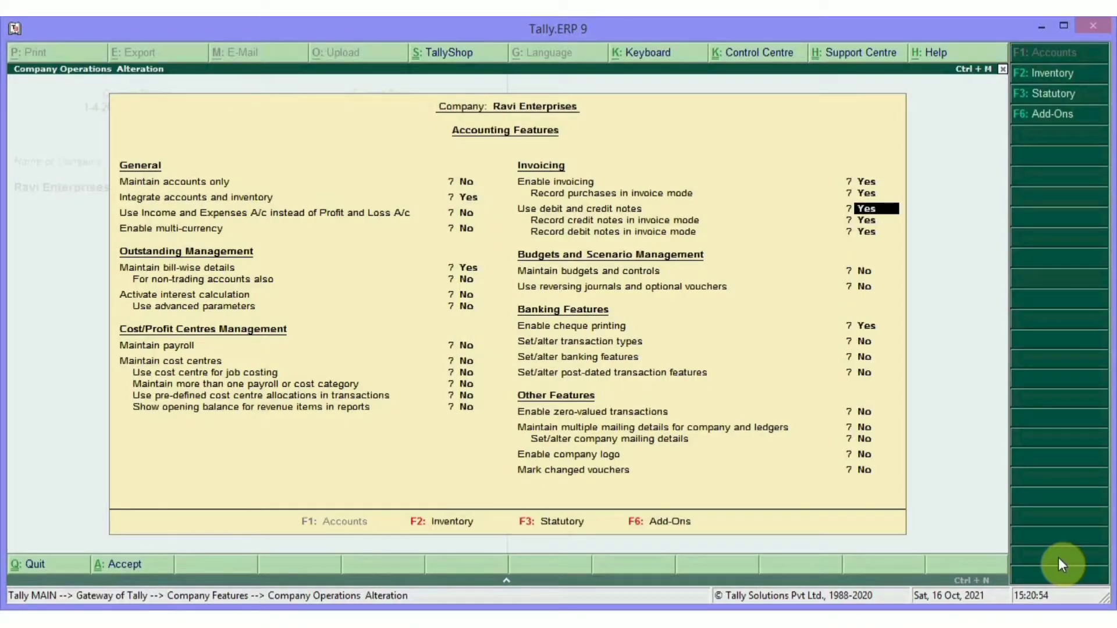
key("Return")
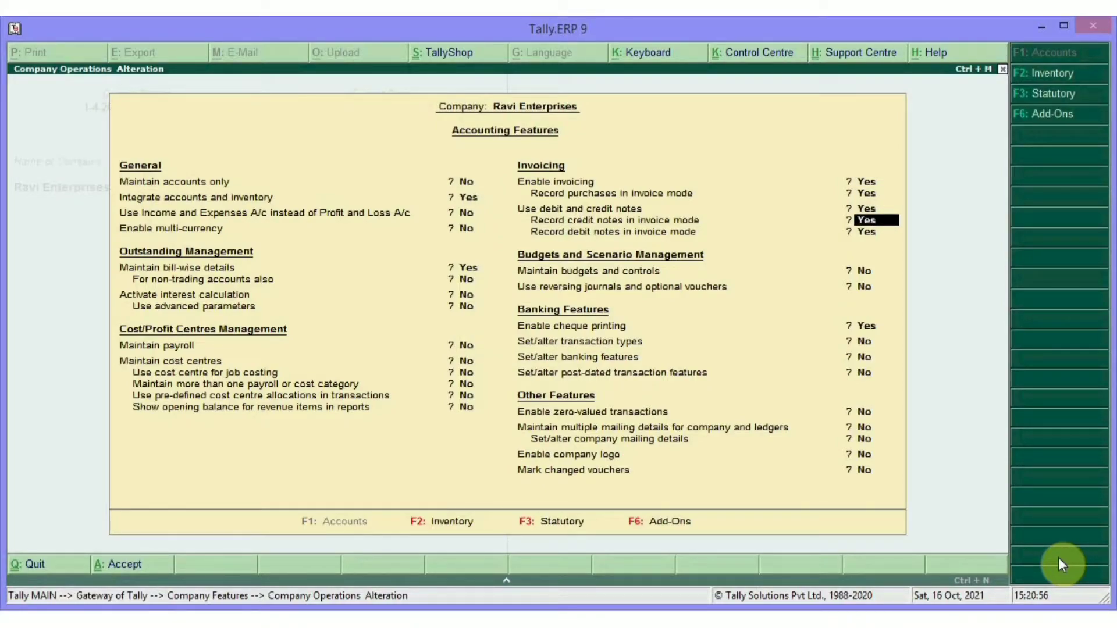
key("Return")
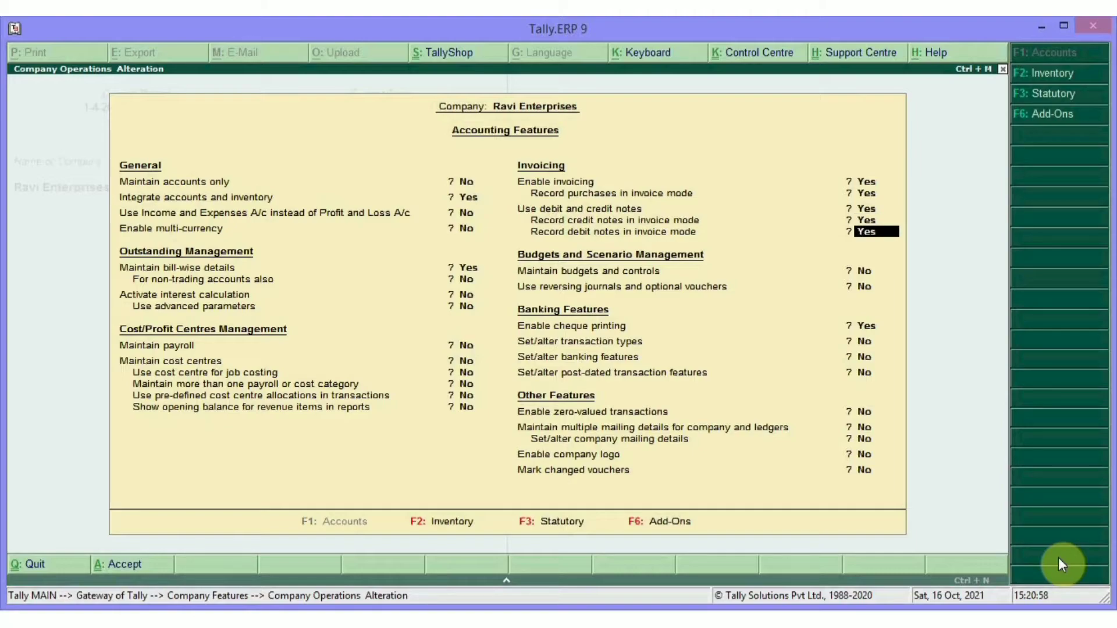
key("ctrl+a")
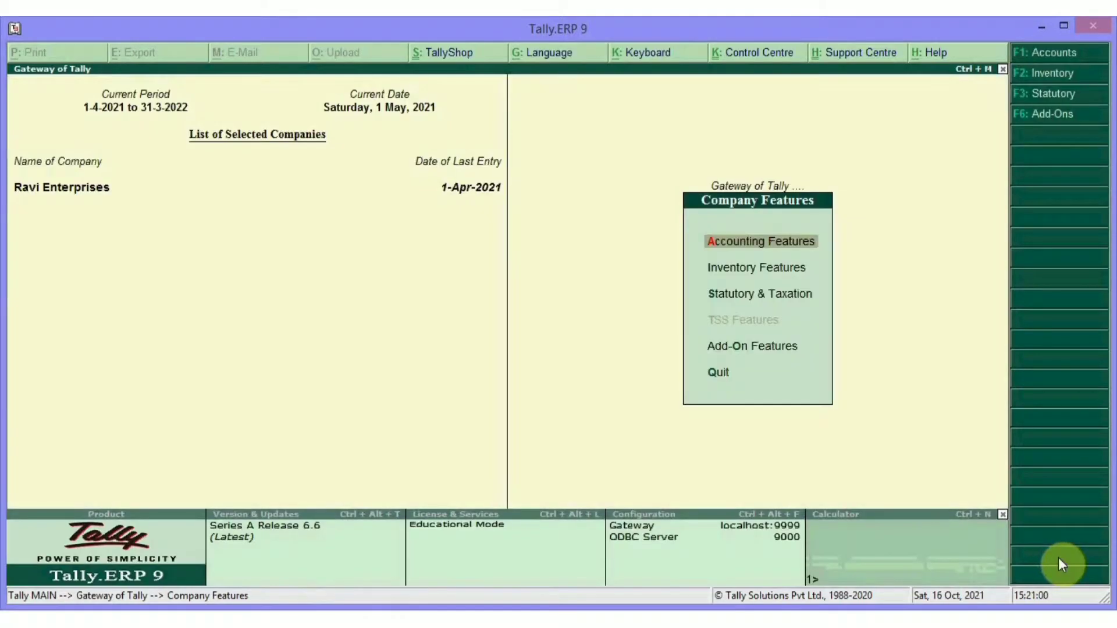
key("Escape")
key("Return")
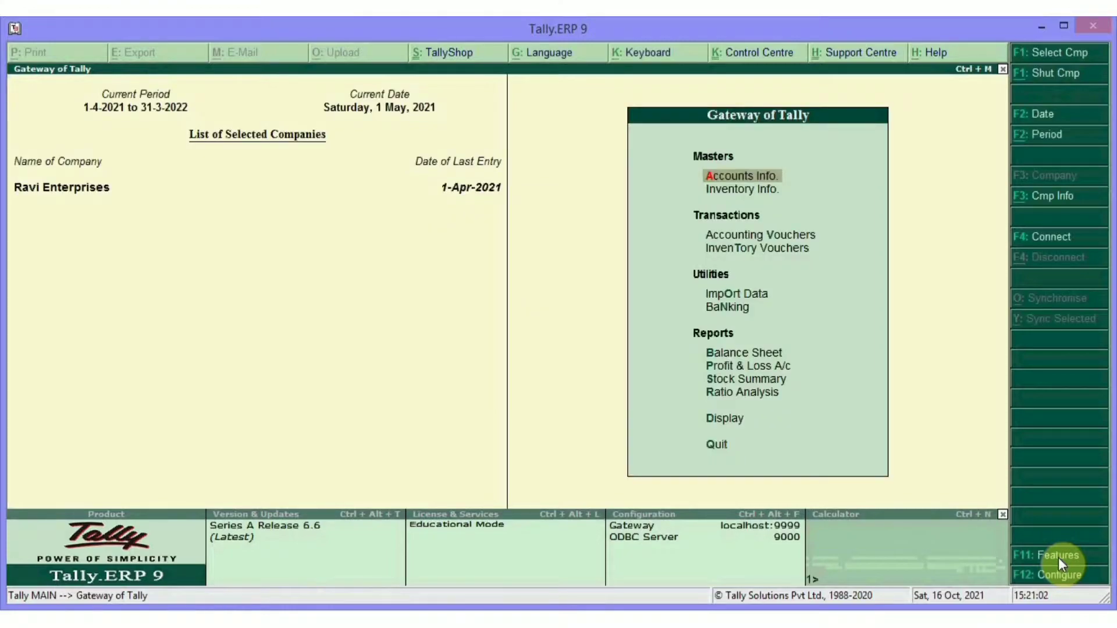
Examine the April sales voucher for Rajesh Traders in the Sales Register and return to the Gateway
key("d")
key("a")
key("s")
key("Return")
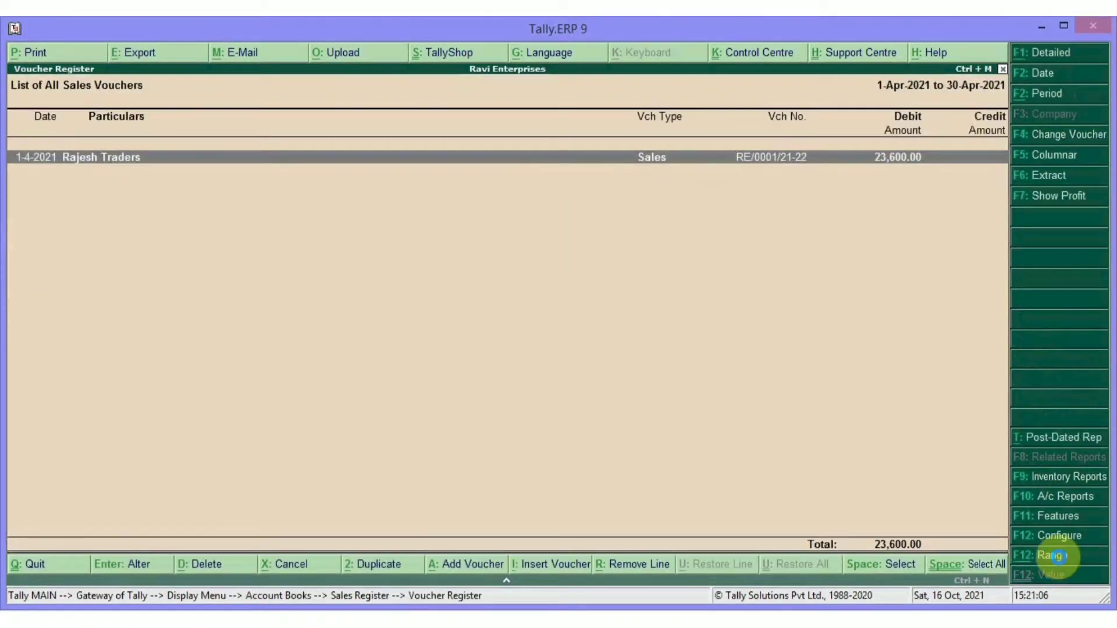
key("Return")
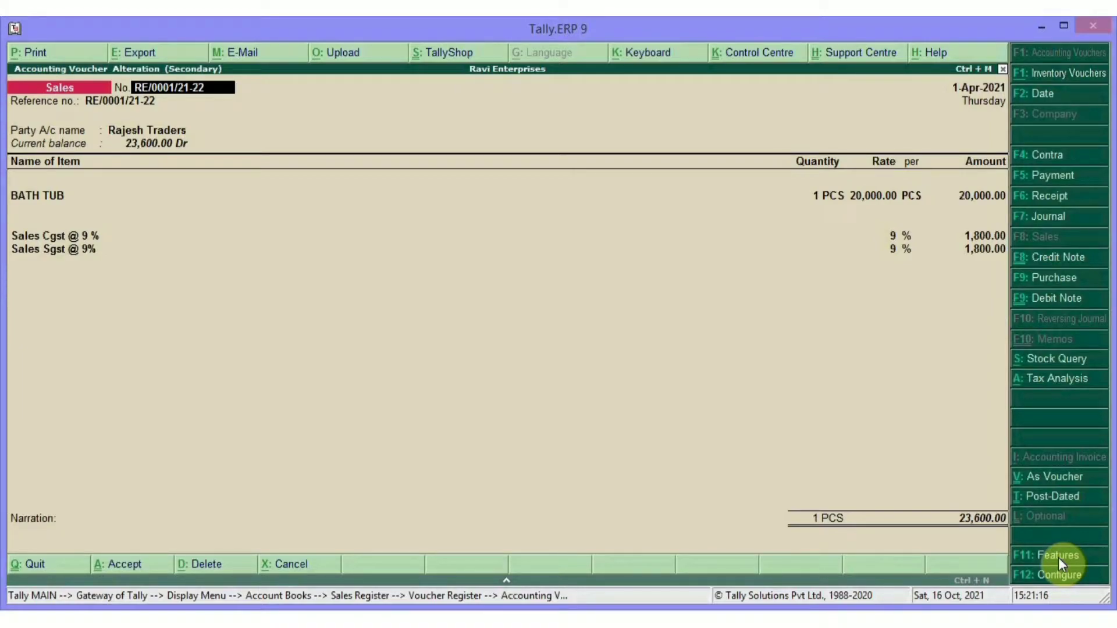
key("Escape")
key("y")
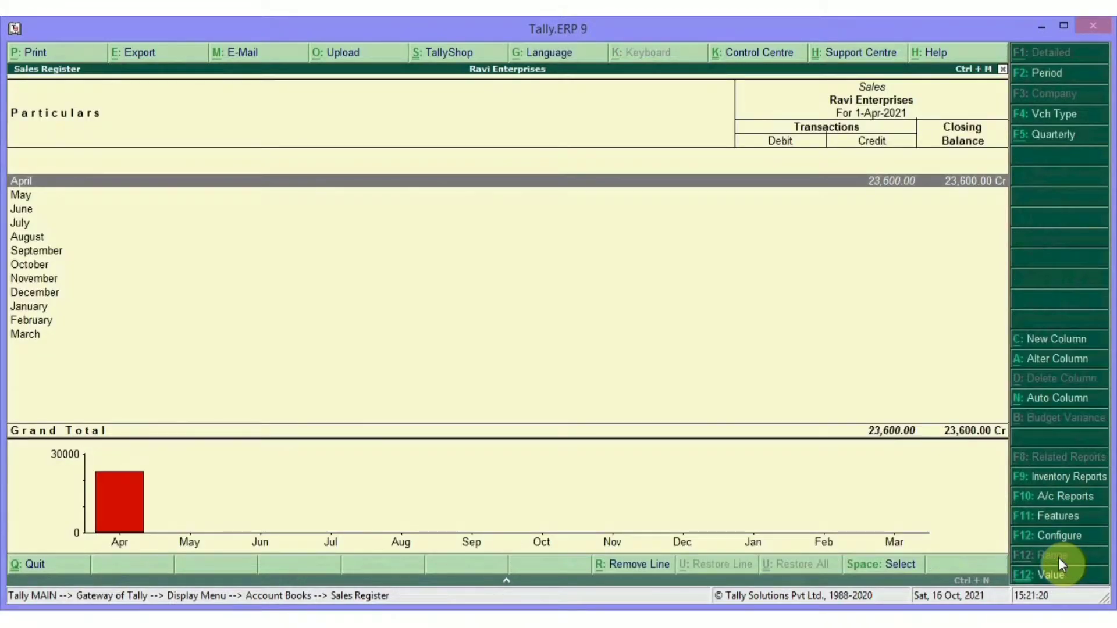
key("Escape")
key("Escape")
key("Escape")
key("Escape")
key("n")
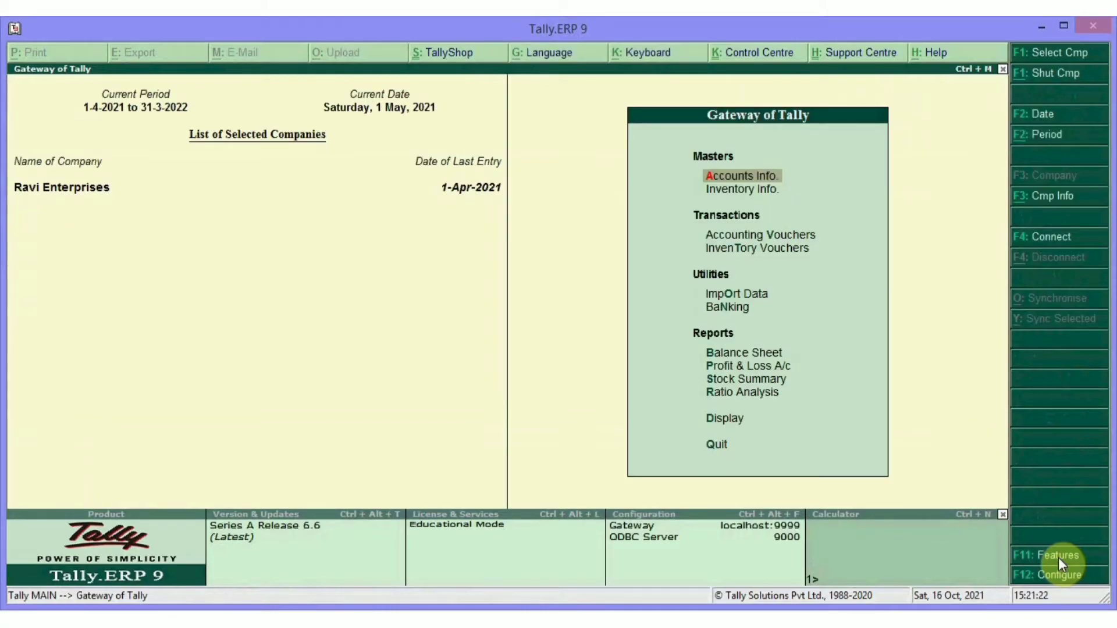
Start a new credit note among the accounting vouchers and set its voucher date to 1 May 2021
key("Down")
key("Down")
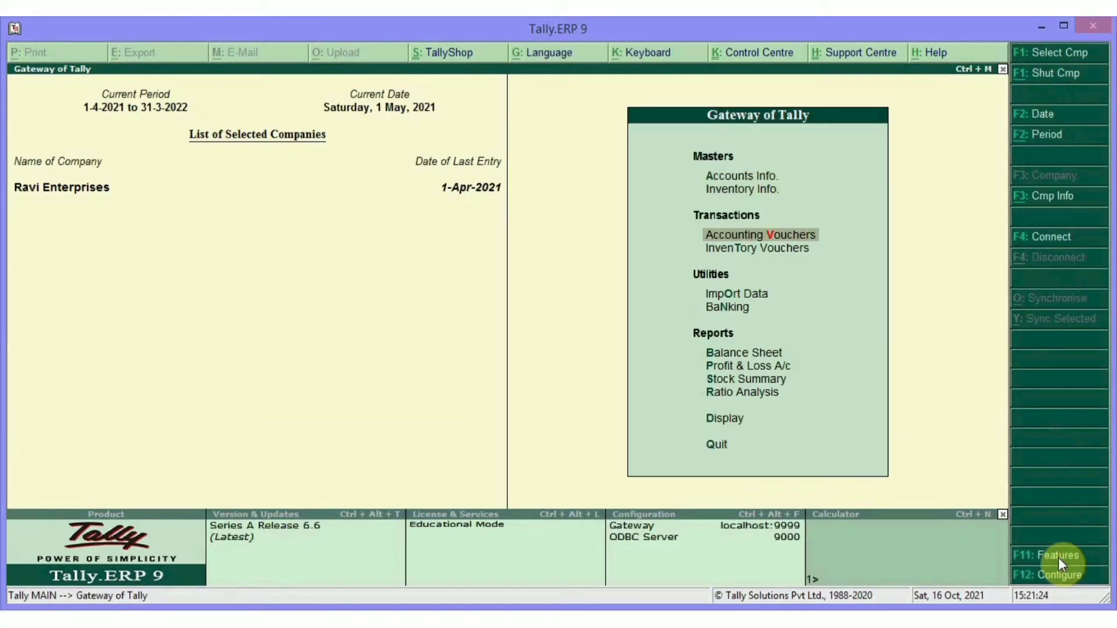
key("Return")
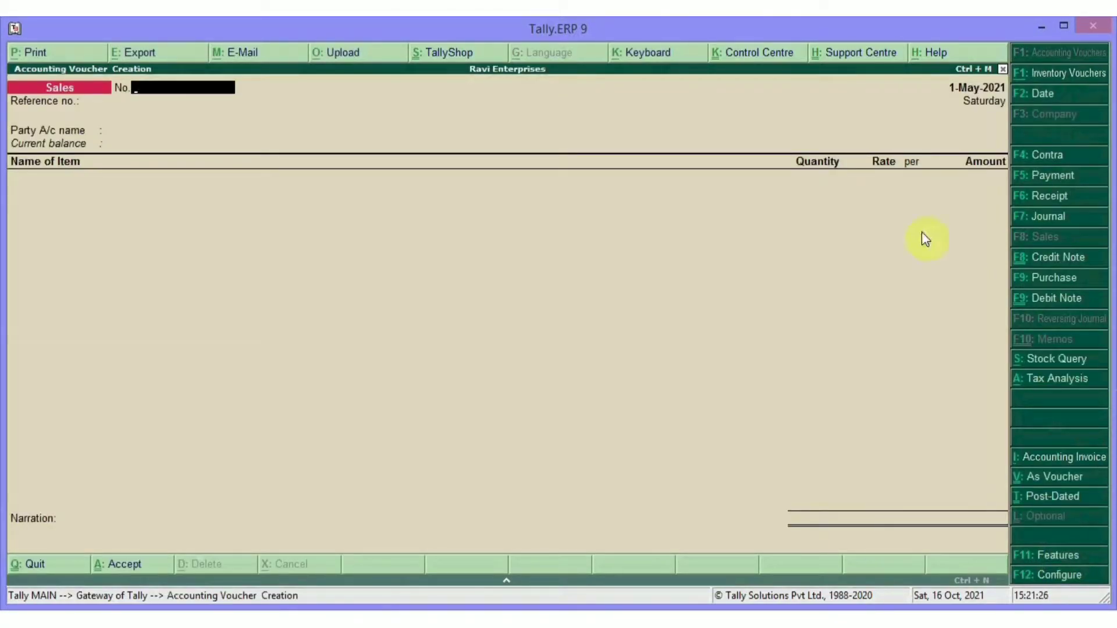
left_click(1022, 265)
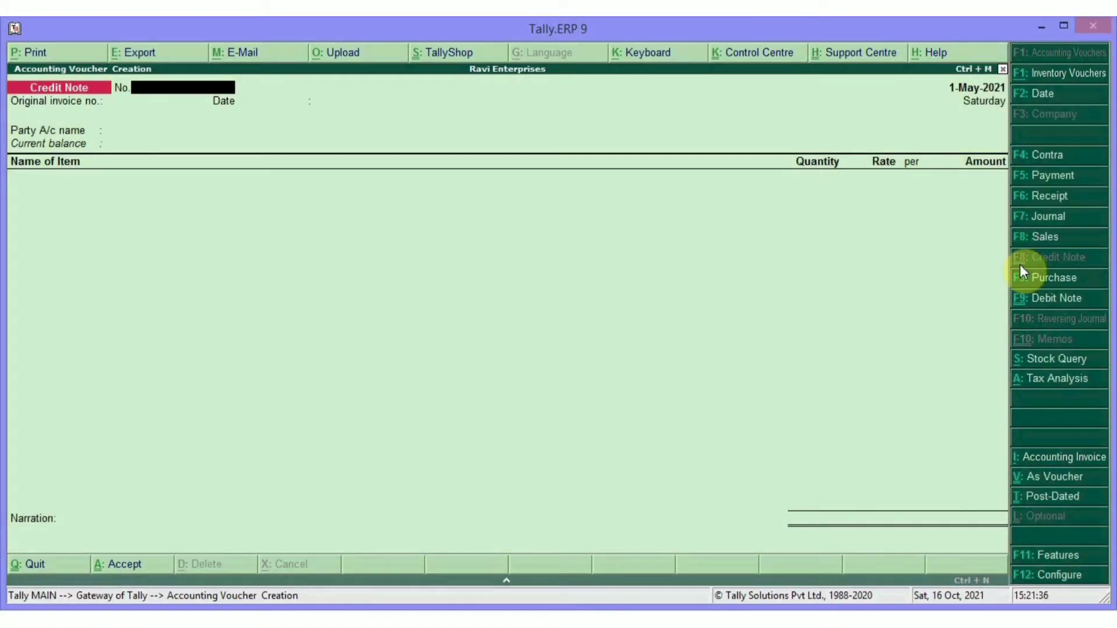
key("F2")
key("Return")
key("F2")
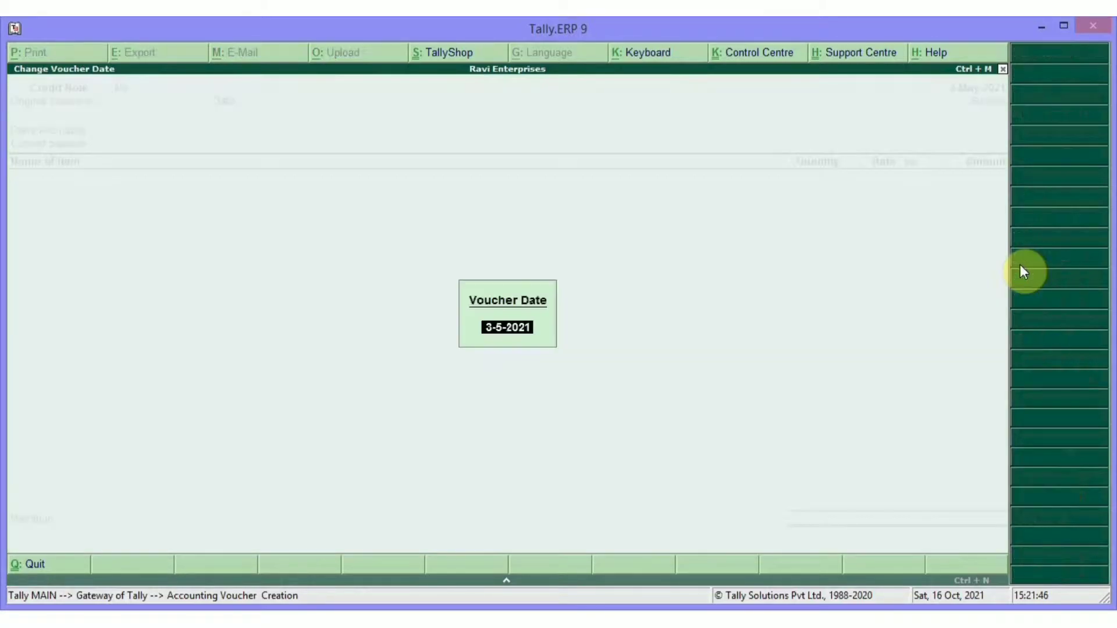
type("1/5")
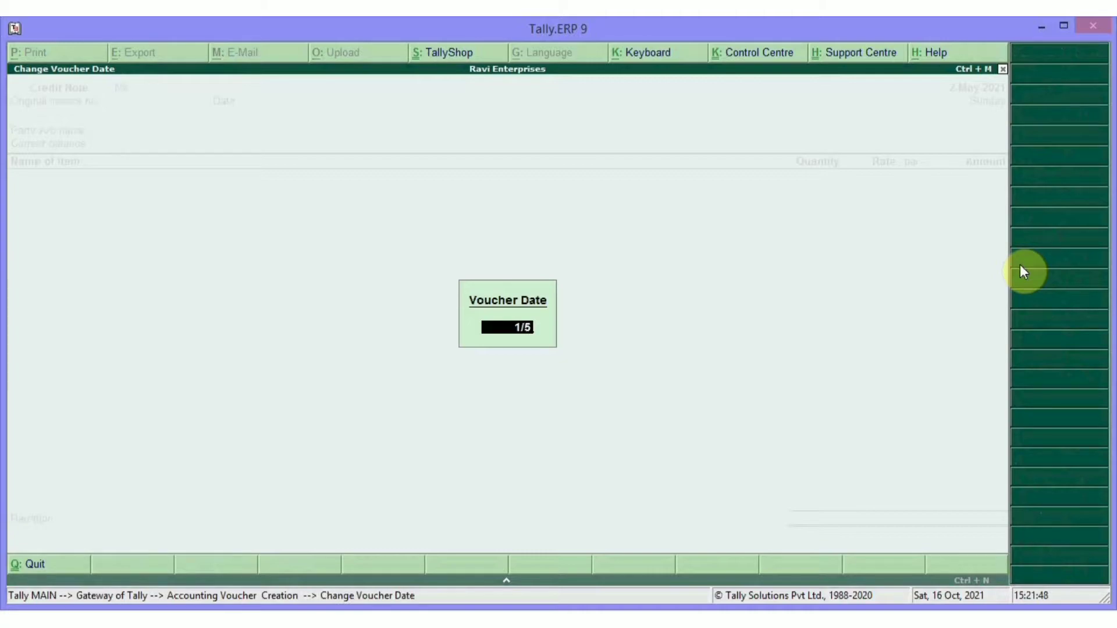
key("Return")
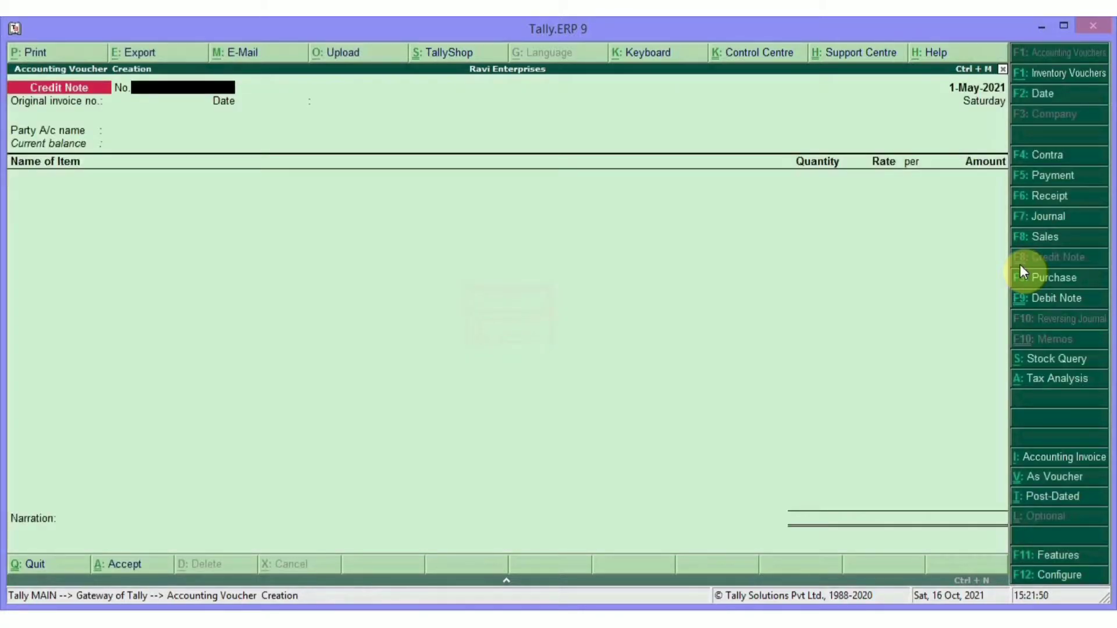
Number the credit note CE/001/21-22 and enter original invoice number RE/001/21-22 dated 1 April 2021
type("CE/001/21-22")
key("Return")
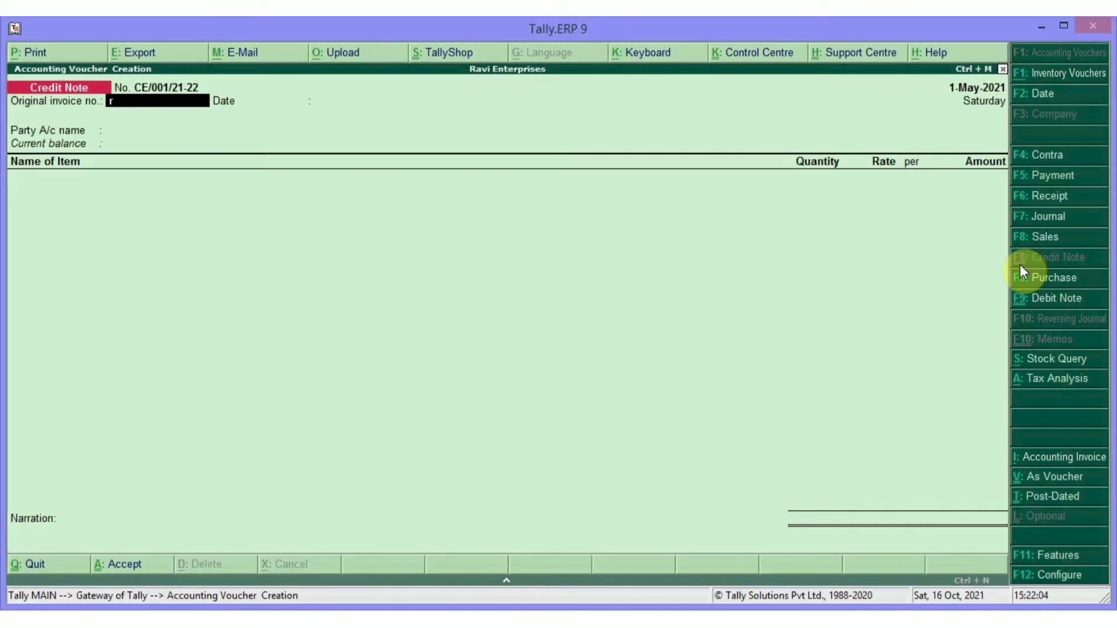
type("RE/001/21-22")
key("Return")
type("1/")
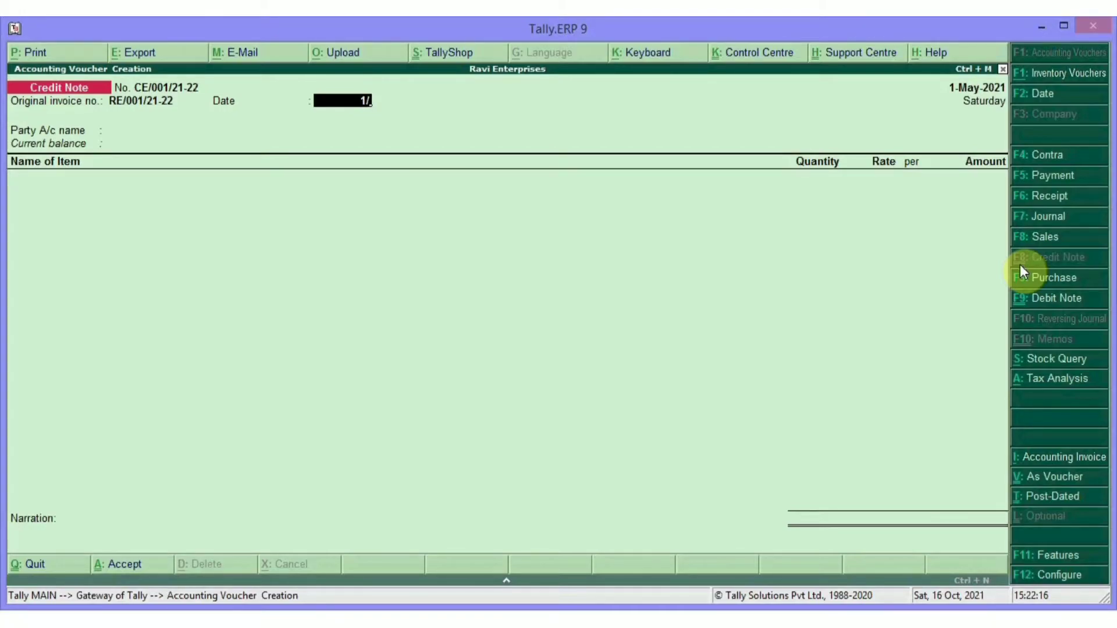
type("4/2021")
key("Return")
Select Rajesh Traders as the party account and accept its party details
type("RA")
key("Return")
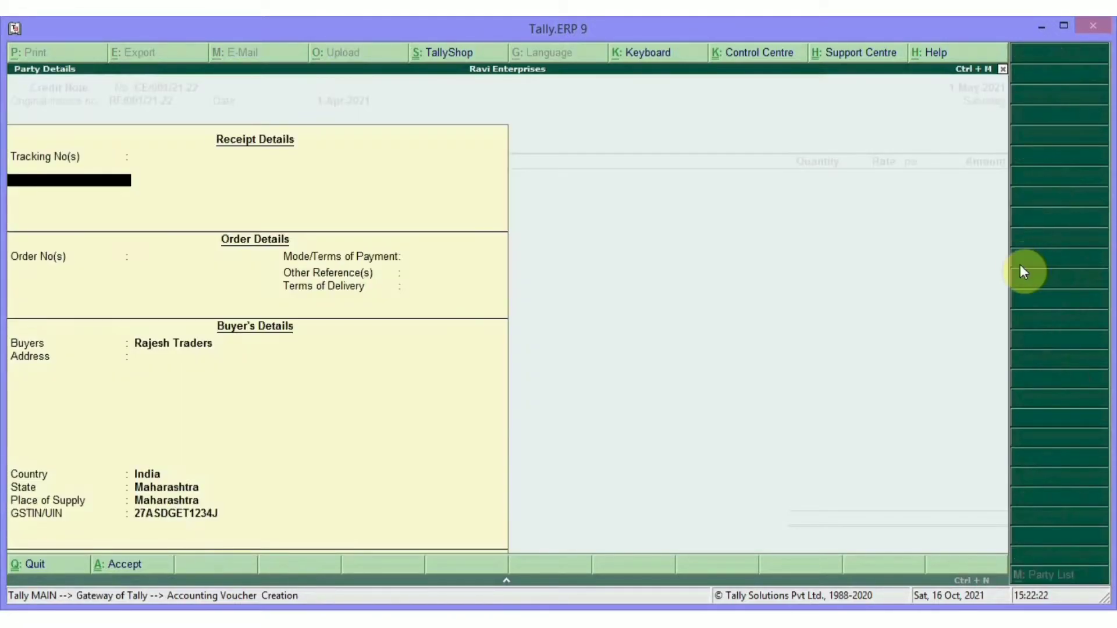
key("ctrl+a")
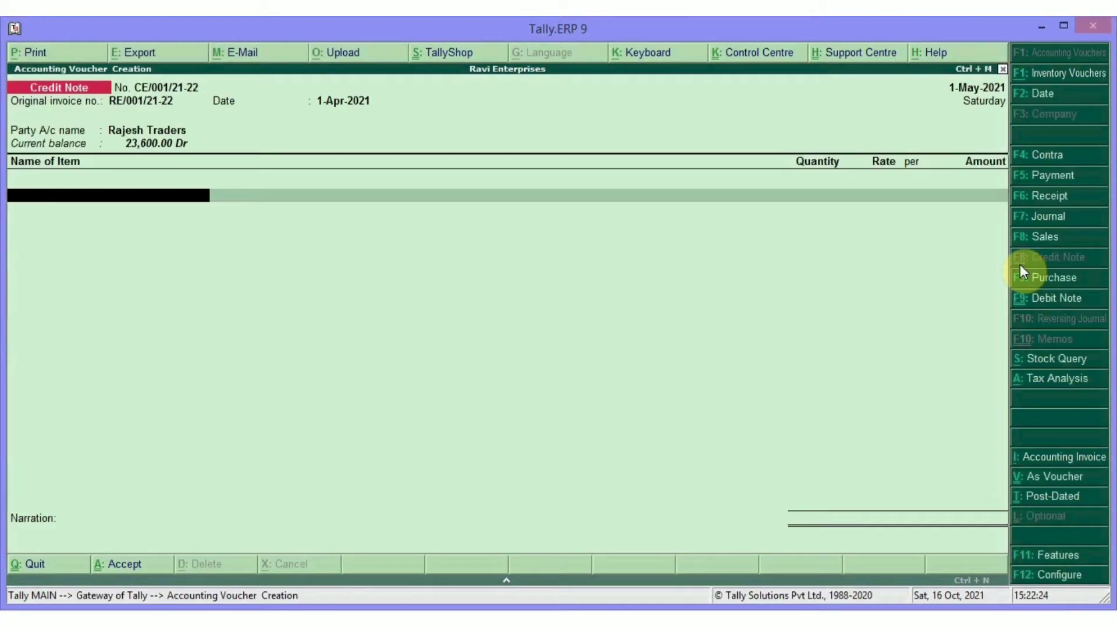
Add 1 PCS of BATH TUB at a rate of 20,000.00 and allocate the amount to the Sales @ 18 % ledger
type("BAT")
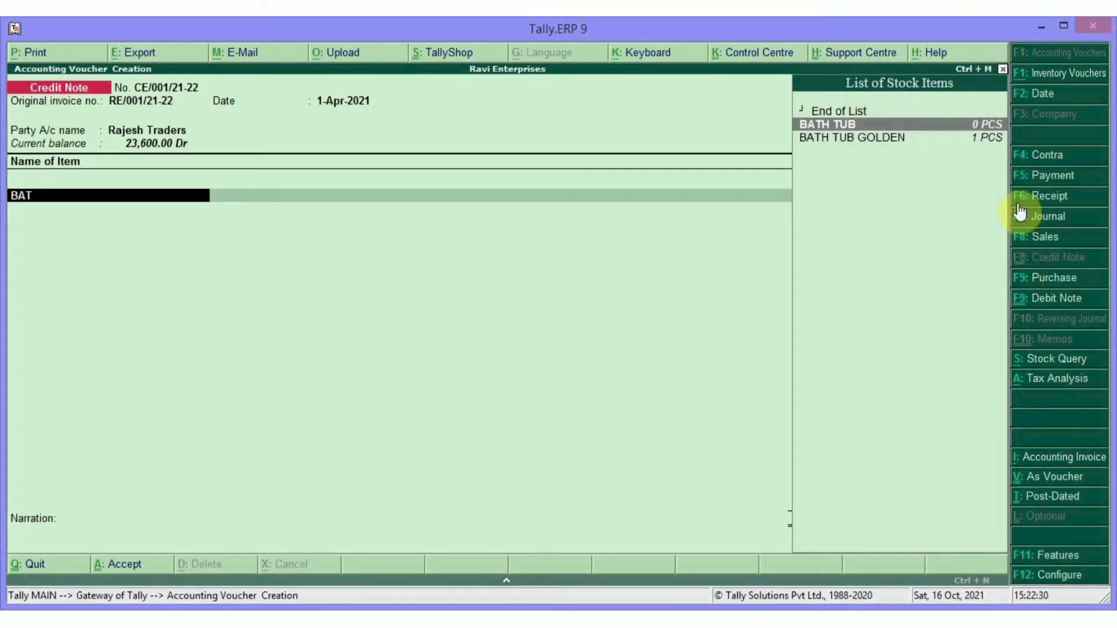
key("Return")
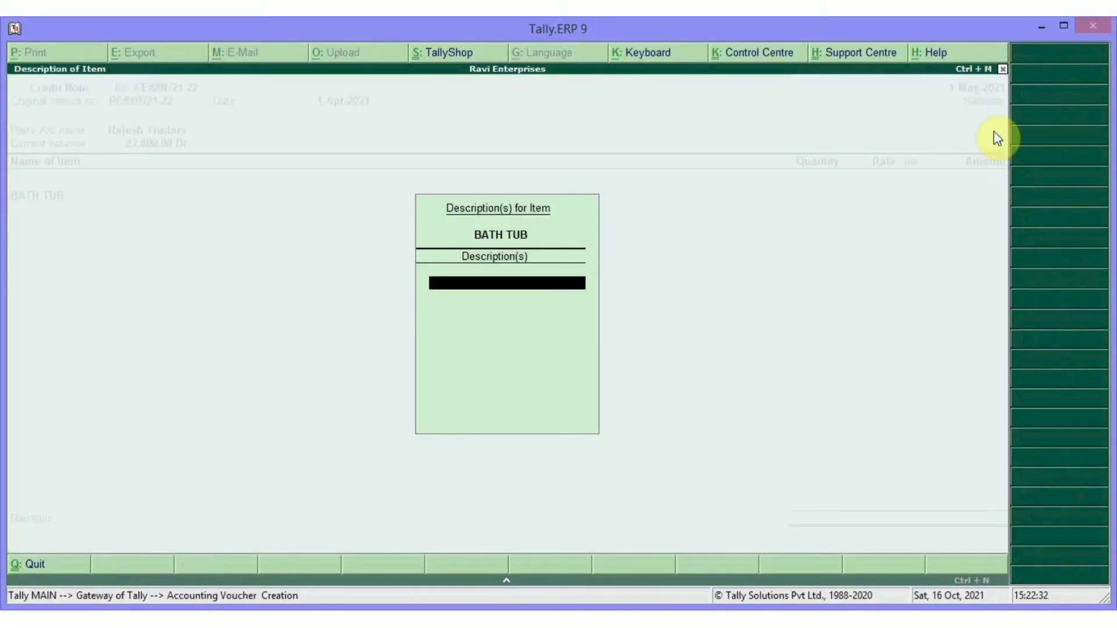
key("Return")
type("1 PCS")
key("Return")
key("Return")
key("Return")
key("Return")
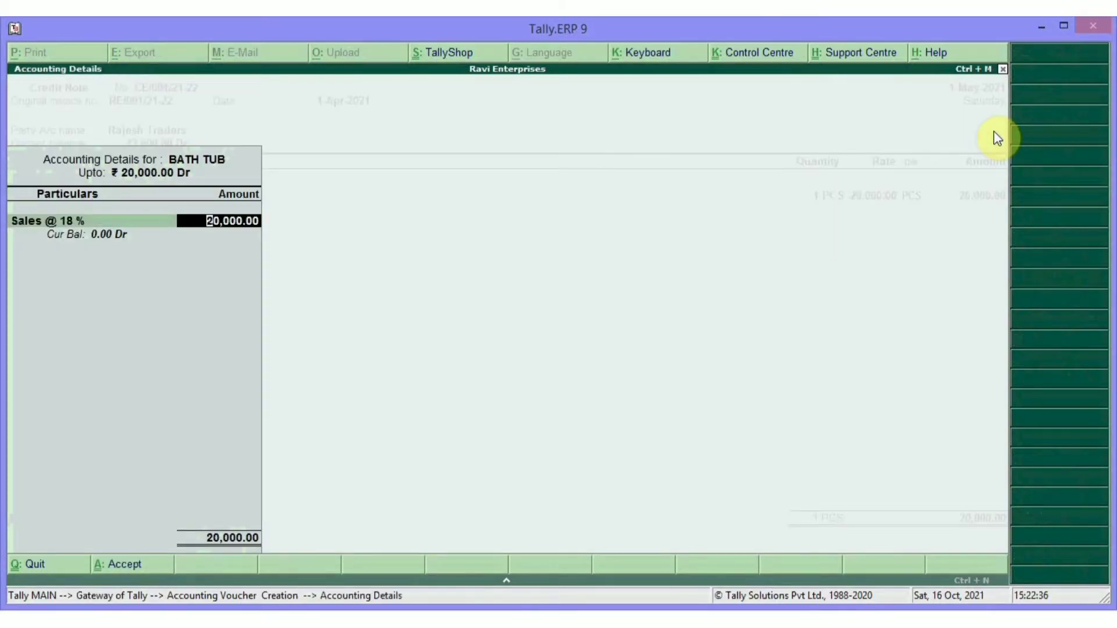
key("Return")
Add the Sales Cgst @ 9 % and Sales Sgst @ 9% tax ledgers below the item and end the ledger list
type("SALE")
key("Down")
key("Down")
key("Return")
key("Return")
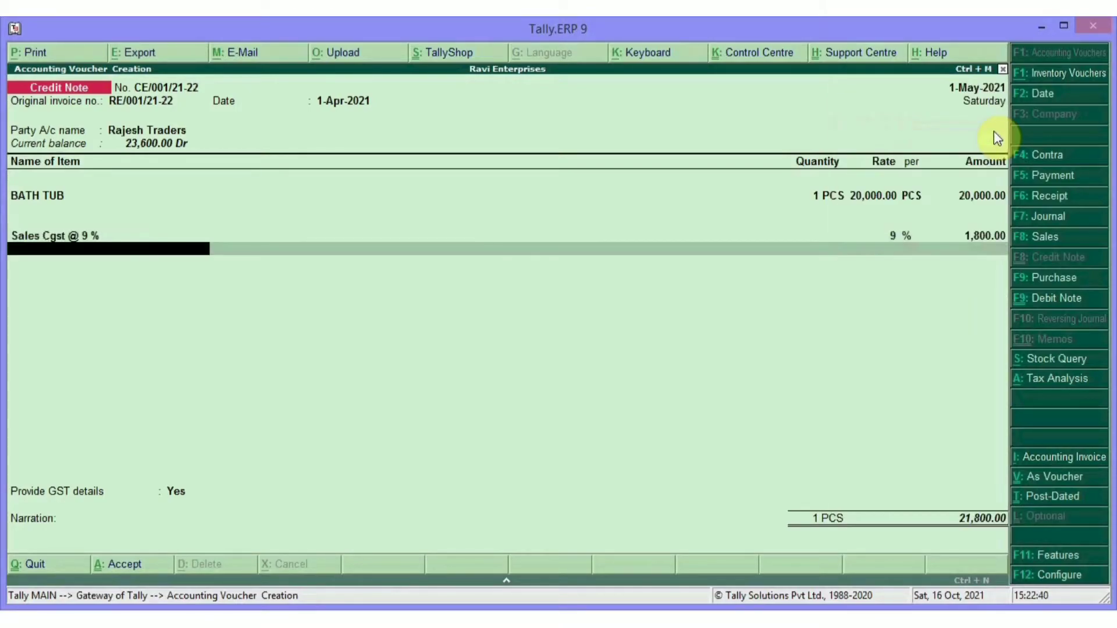
type("SALE SS")
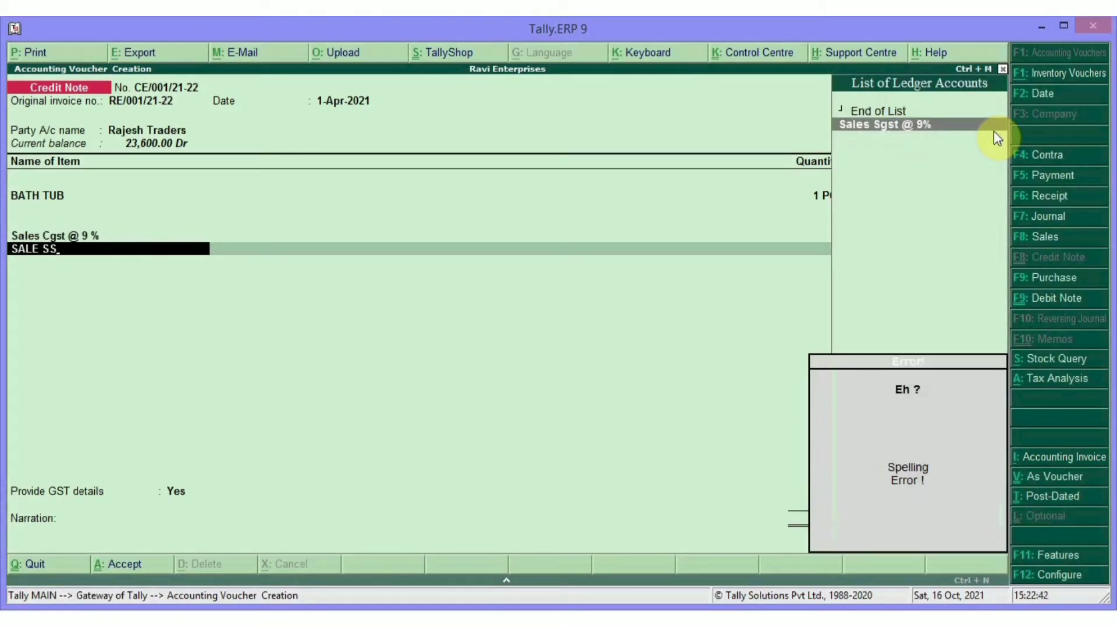
key("Return")
key("Return")
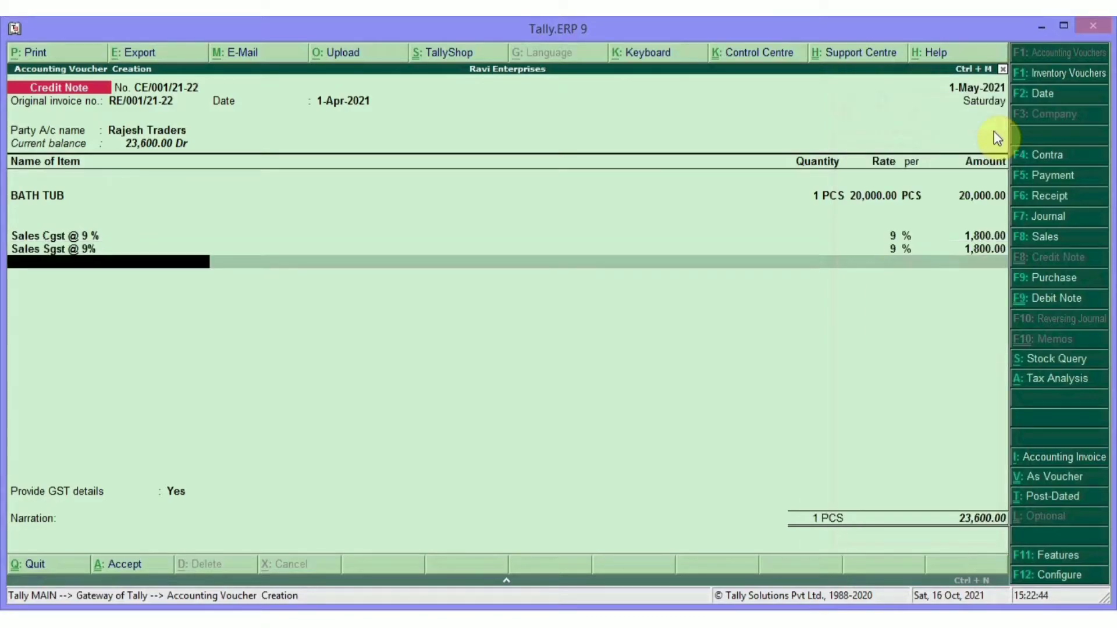
key("Return")
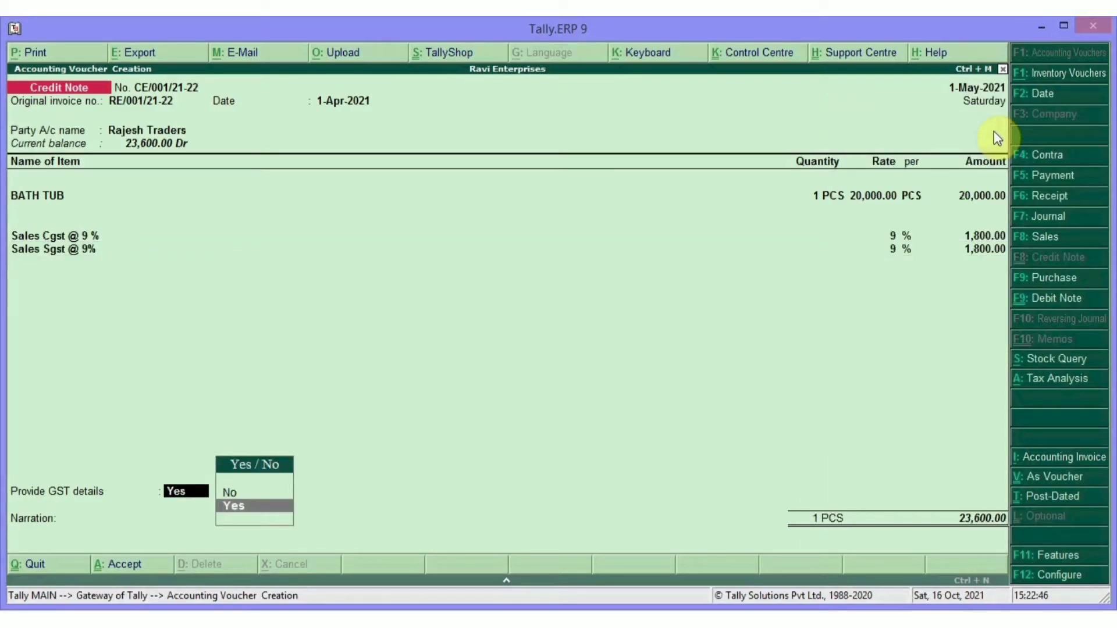
Provide GST details with 01-Sales Return as the reason for issuing the note, leaving the buyer's debit note number and date blank
key("Return")
key("Down")
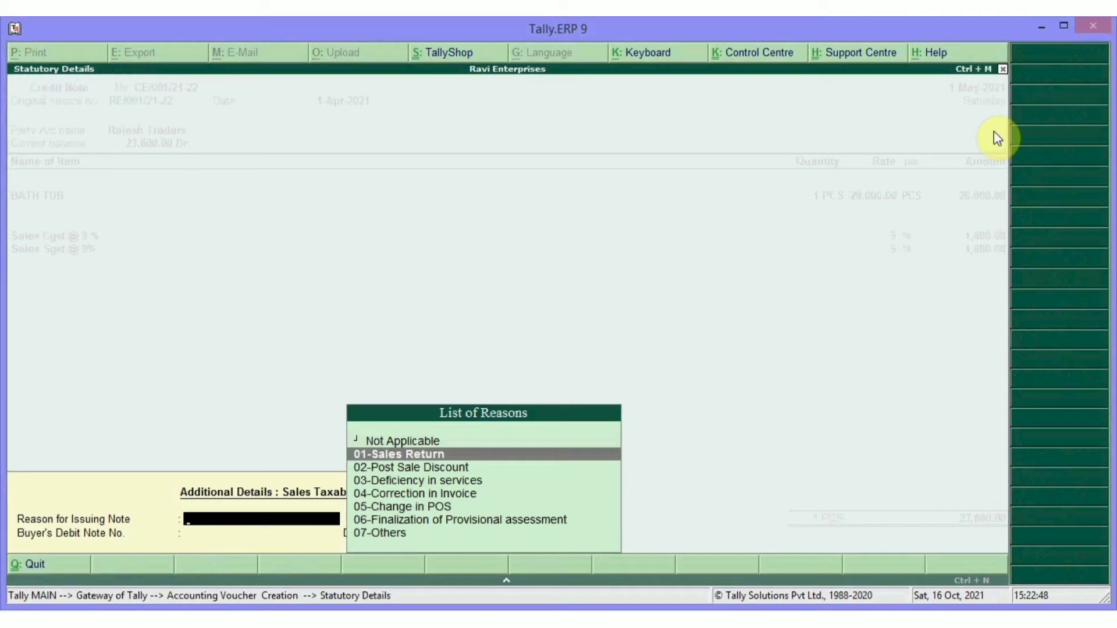
key("Return")
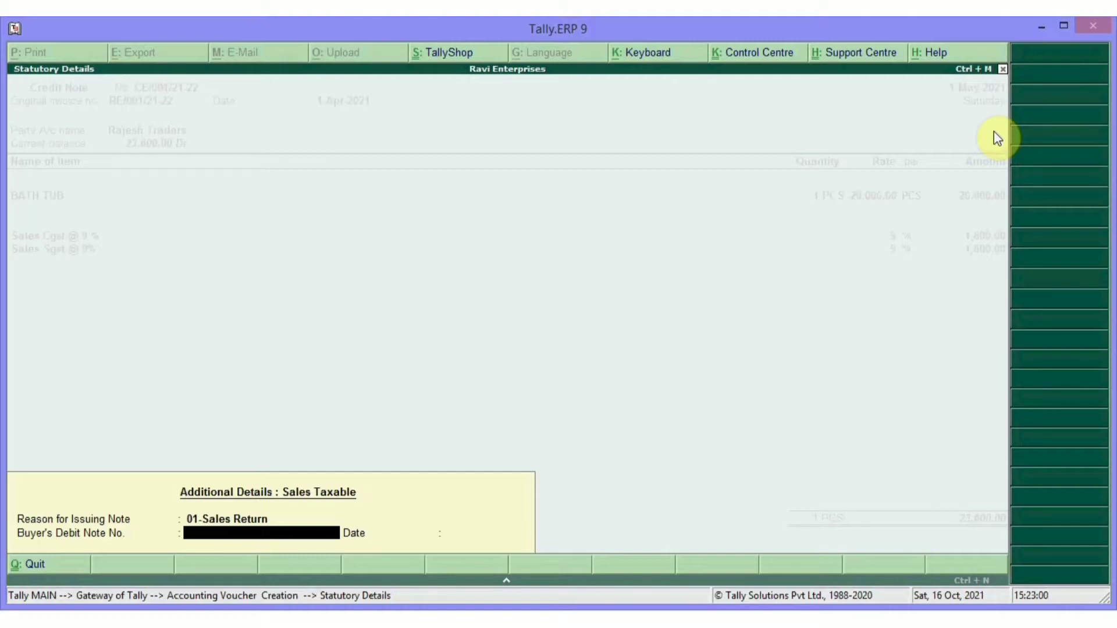
key("Return")
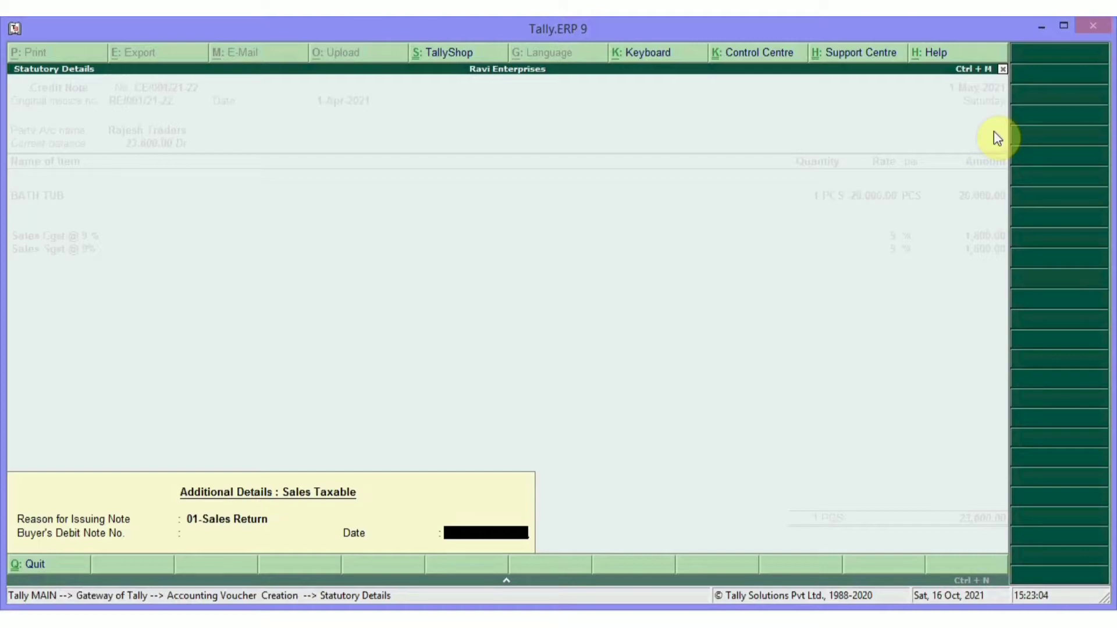
key("Return")
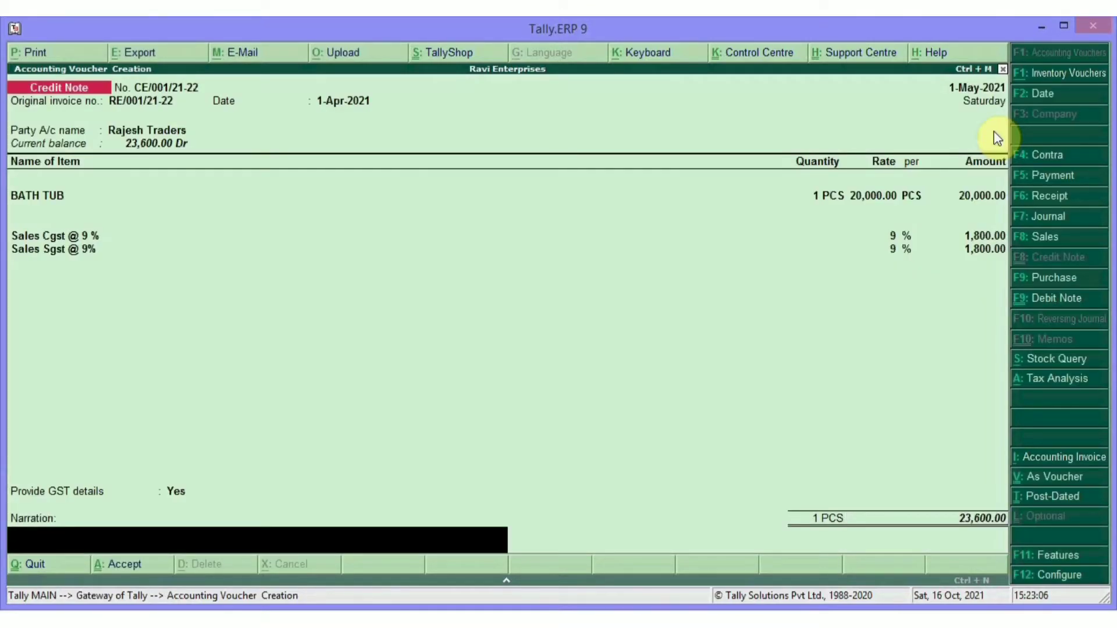
Enter the narration "BEING CREDIT NOTE ISSUED AGAINST INV NO RE/001/21-22 DATED 1 APRIL 2021 BECAUSE OF GOODS DAMAGED"
key("ctrl+alt+v")
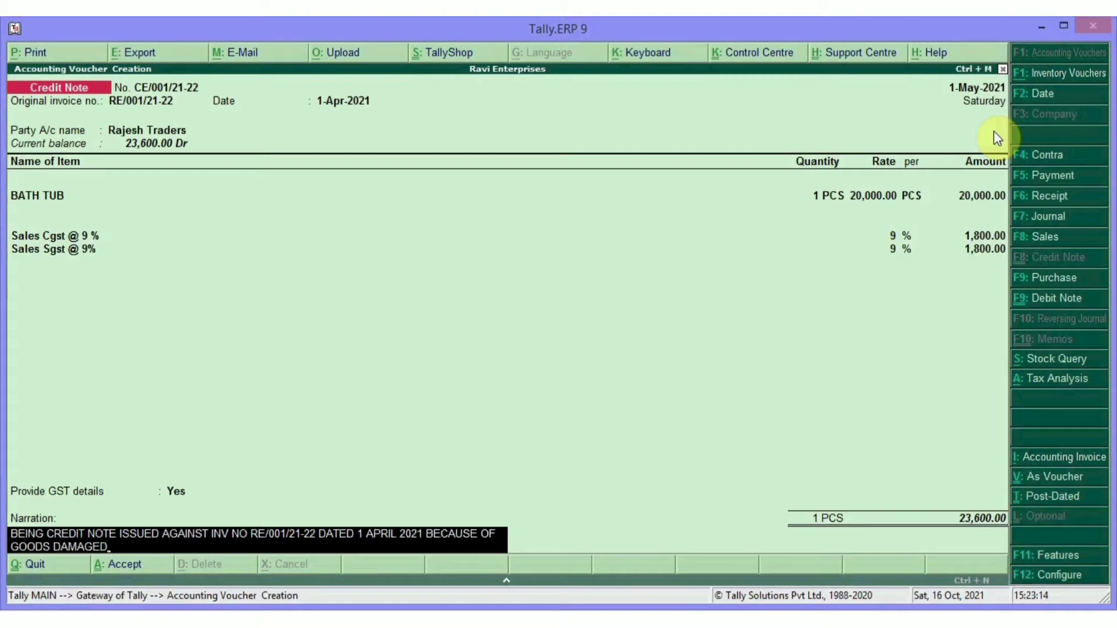
key("Return")
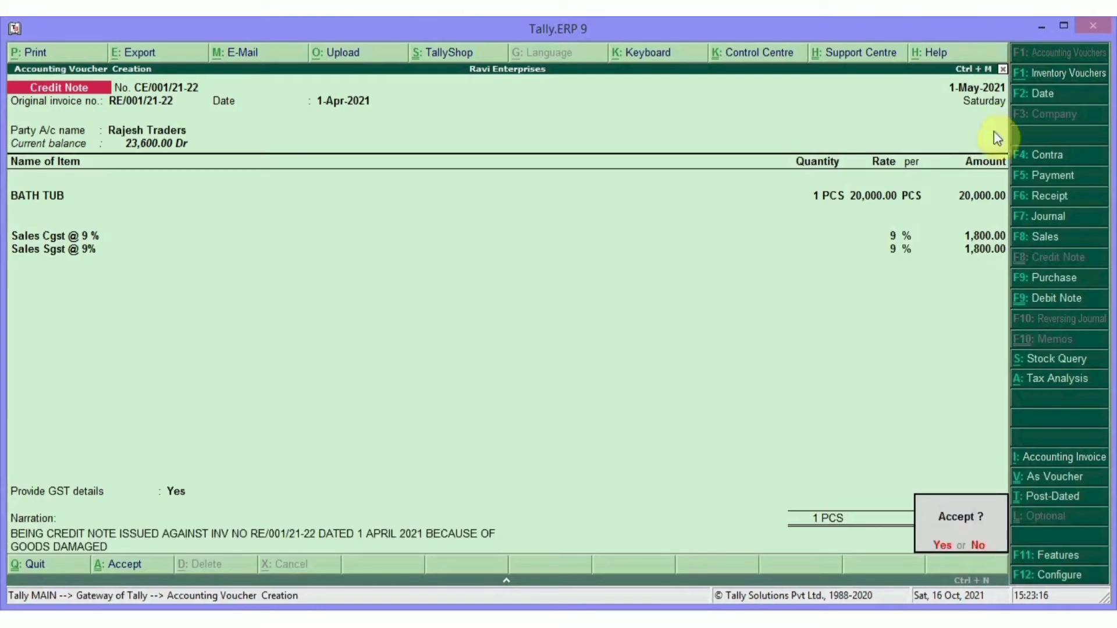
Accept the completed credit note and go back to the Gateway of Tally
key("Return")
key("Escape")
key("Return")
key("Escape")
key("Escape")
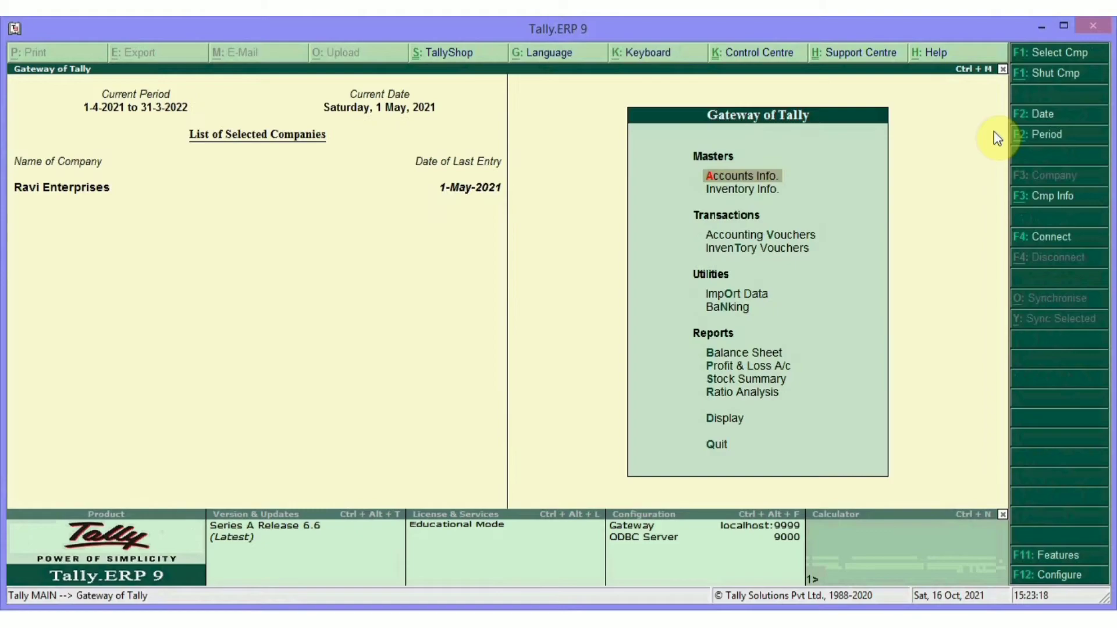
Display the Rajesh Traders ledger vouchers for the period 1-Apr-2021 to 1-May-2021
type("dal")
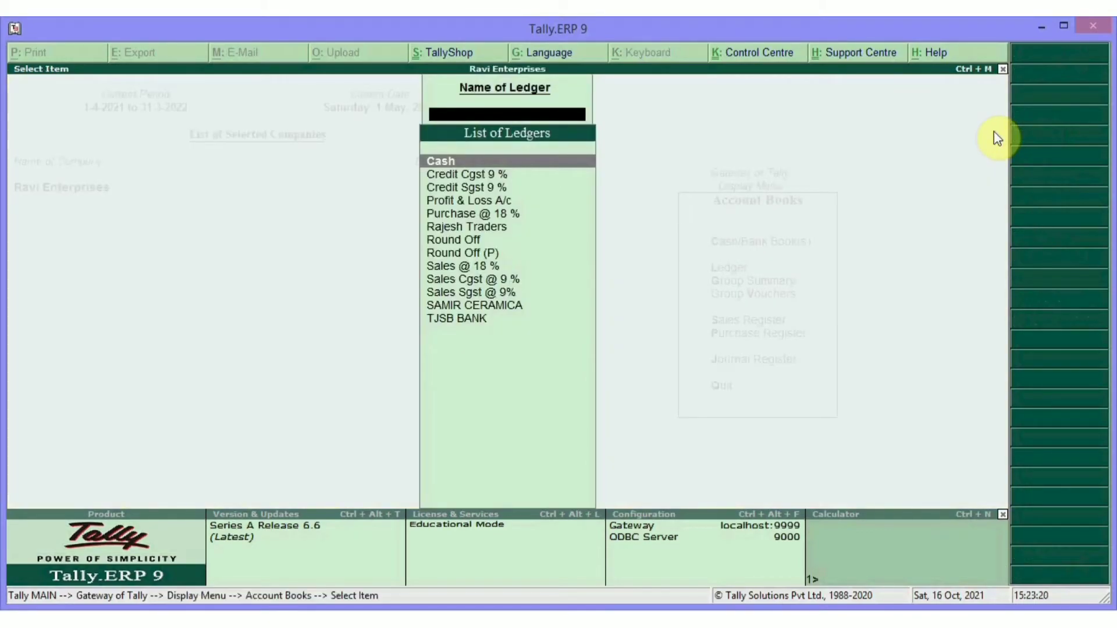
type("R")
key("Return")
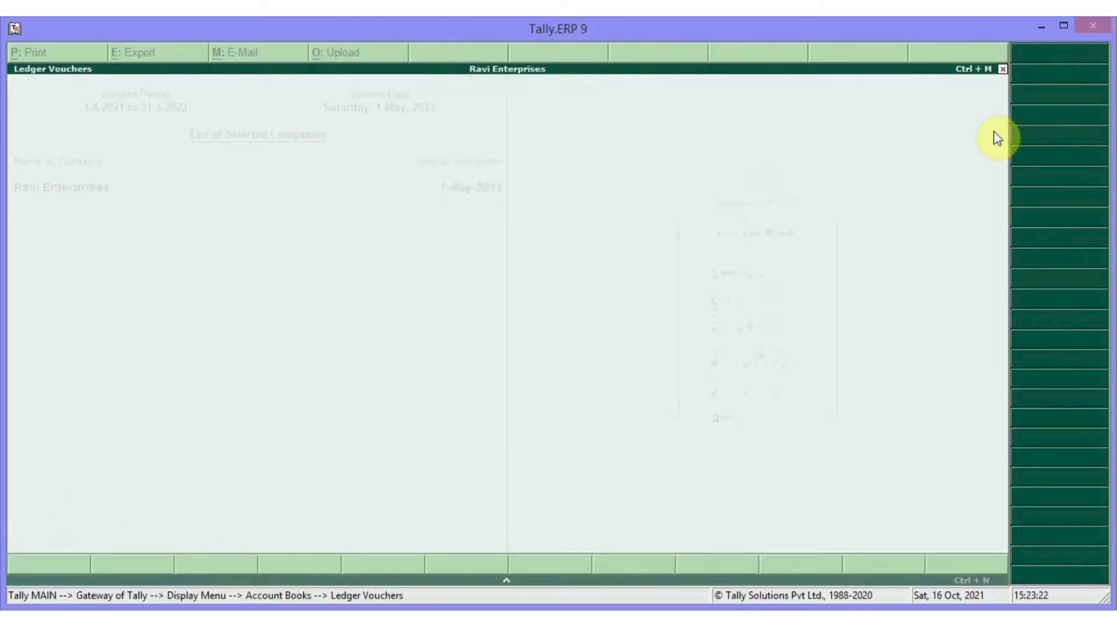
key("F2")
key("Return")
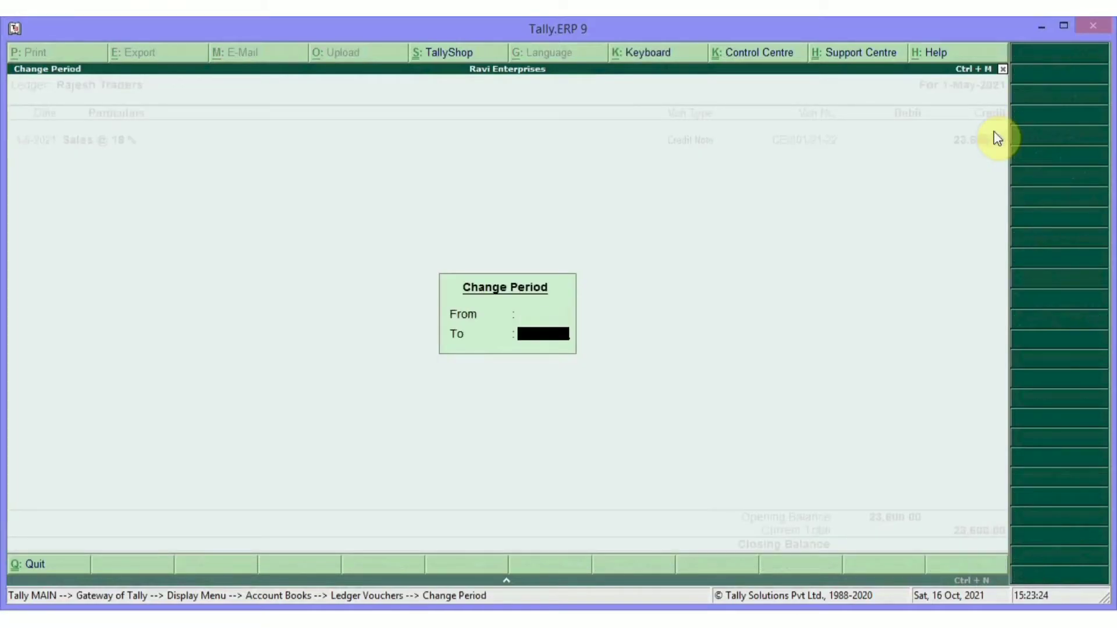
key("Return")
key("Down")
key("Up")
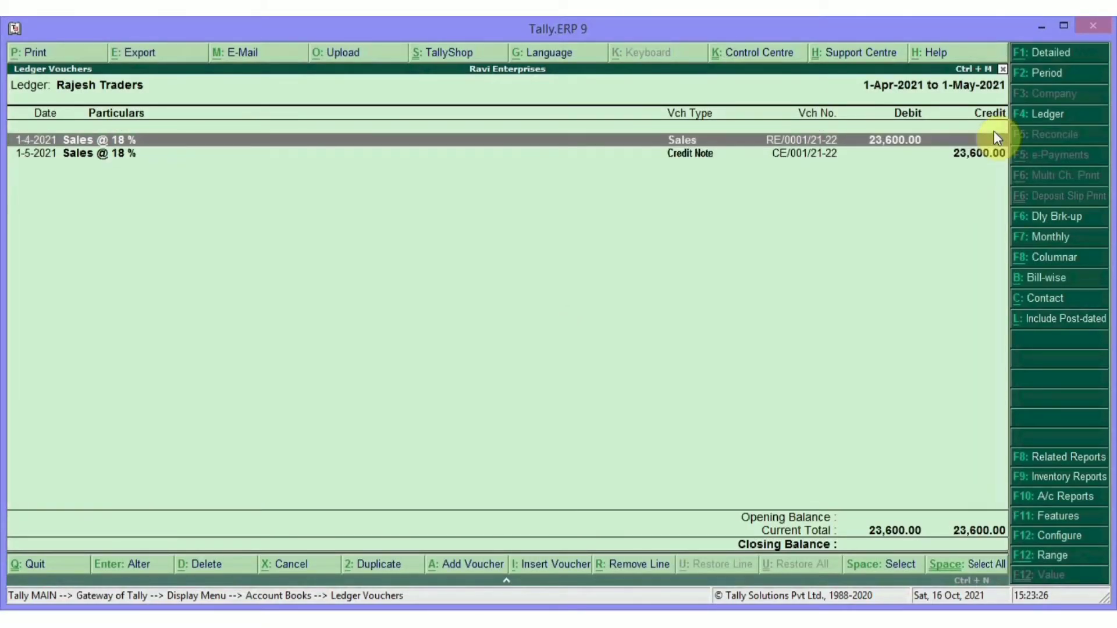
Compare the sales and credit note entries, check the ledger's bill-wise outstanding amounts, and return to the ledger vouchers
key("Down")
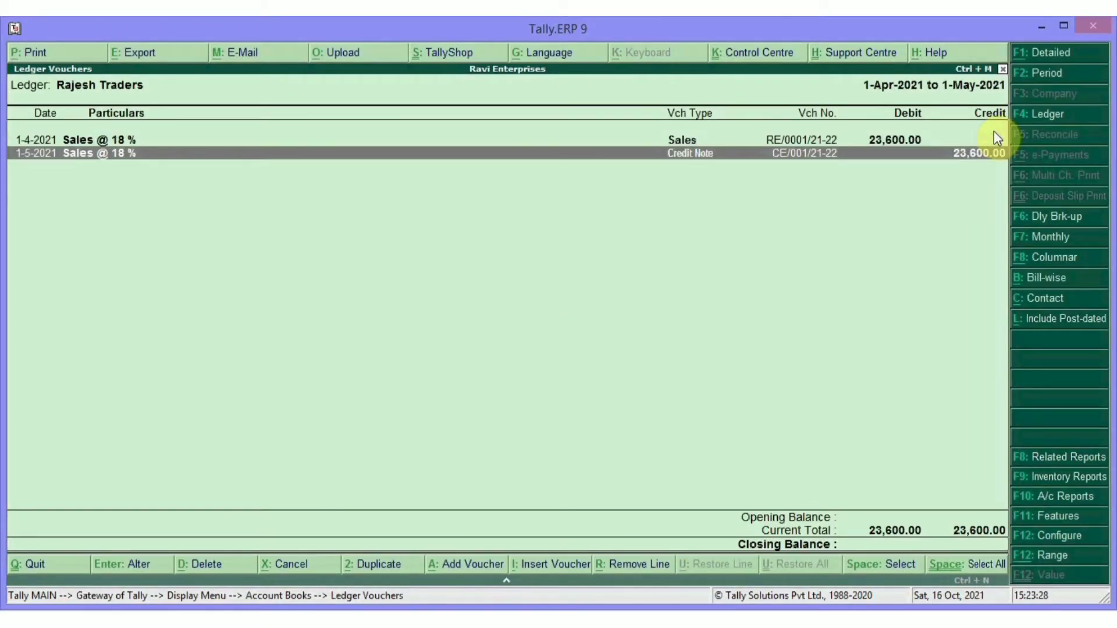
key("Up")
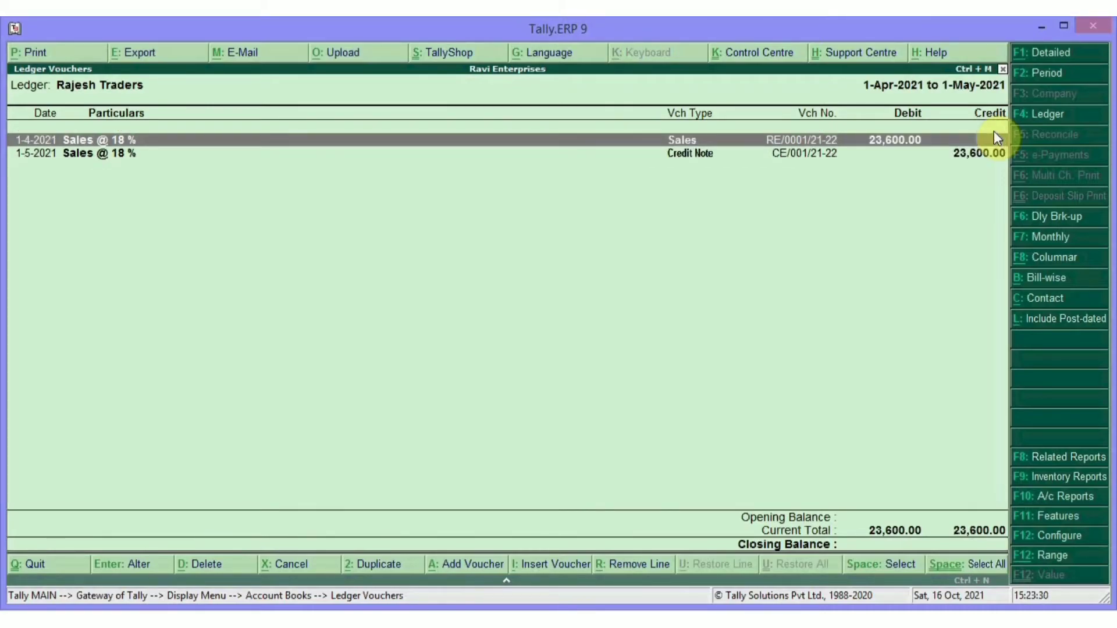
key("Down")
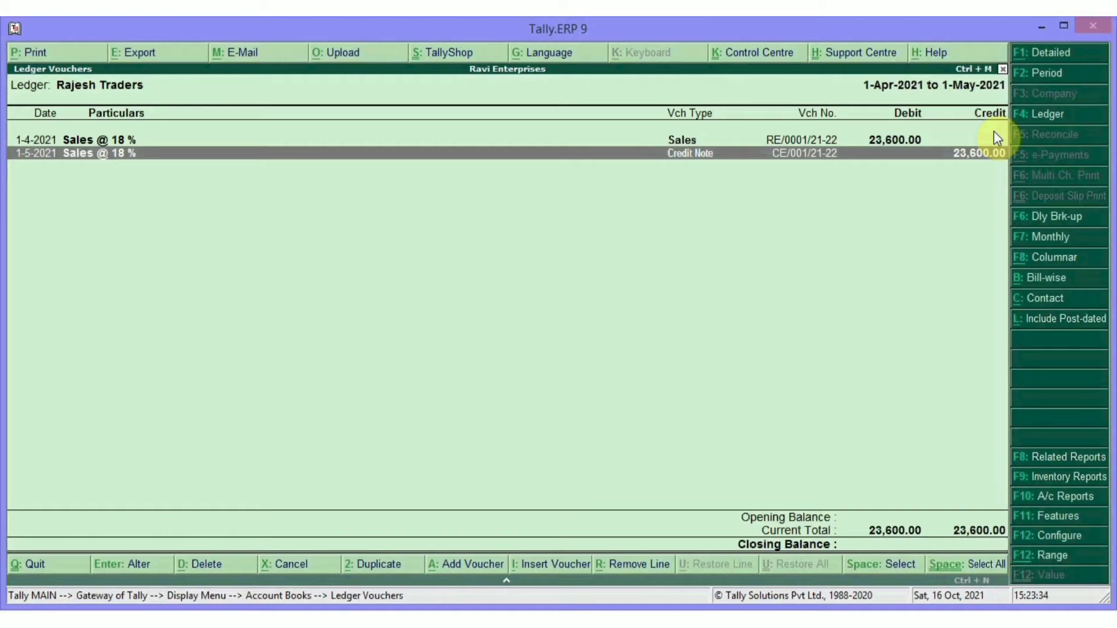
key("alt+b")
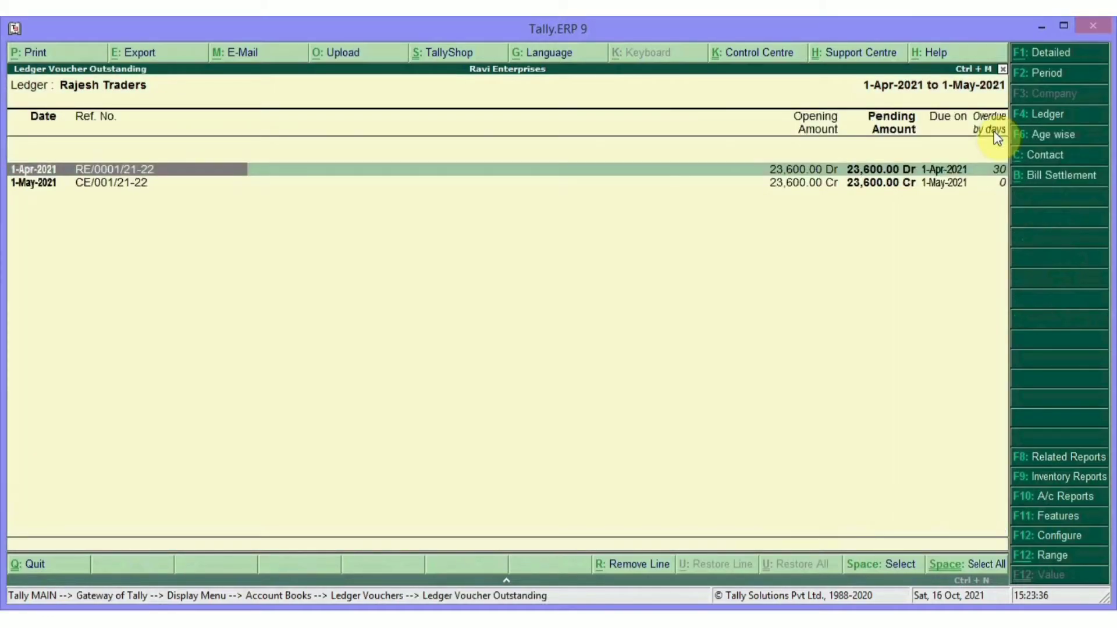
key("Escape")
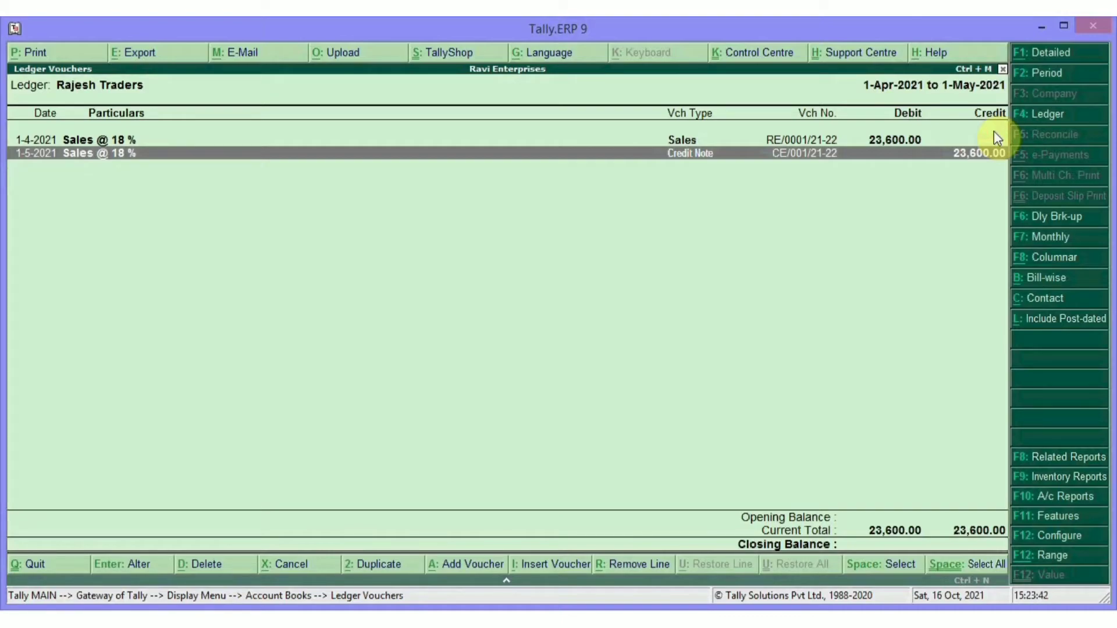
Open the credit note in voucher view, examine Rajesh Traders' bill reference, and leave without saving
key("Return")
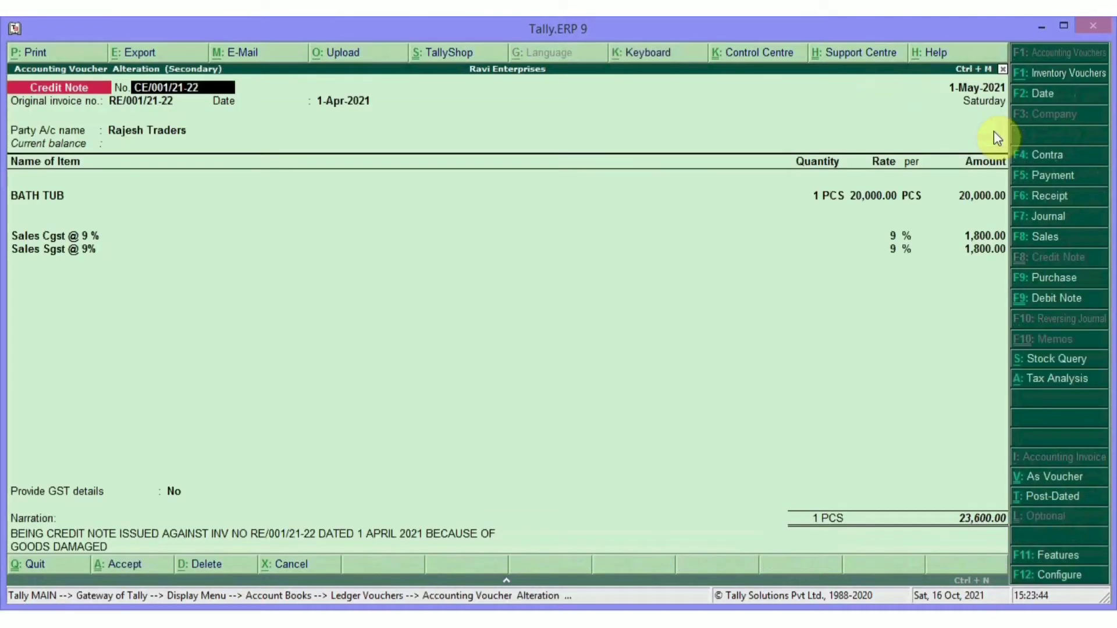
key("ctrl+v")
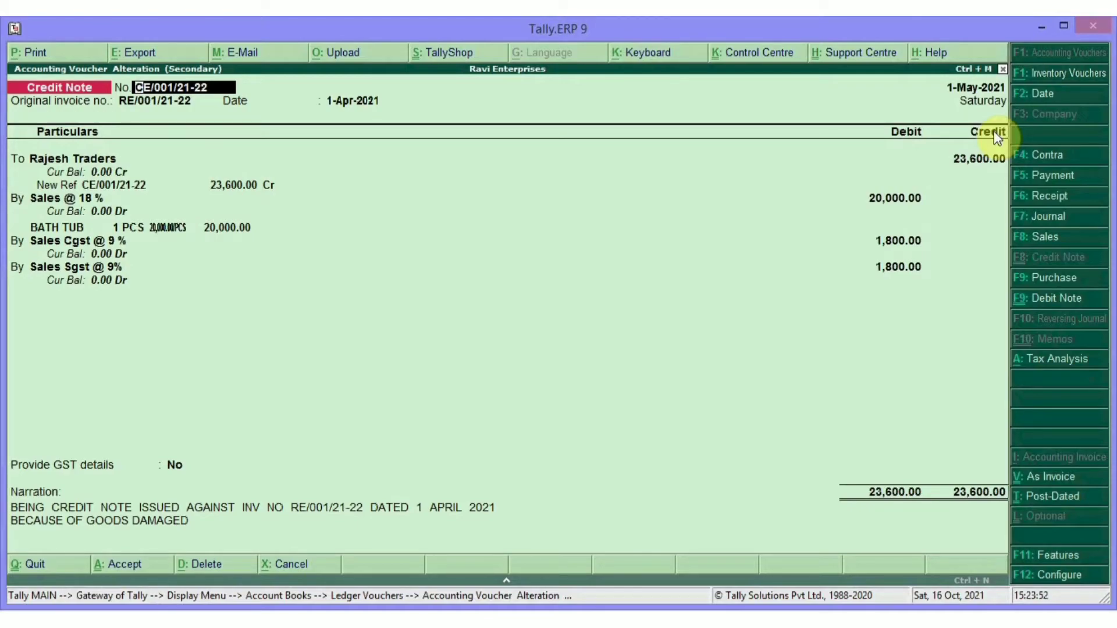
key("Return")
key("Return")
key("Return")
key("Return")
key("Return")
key("Return")
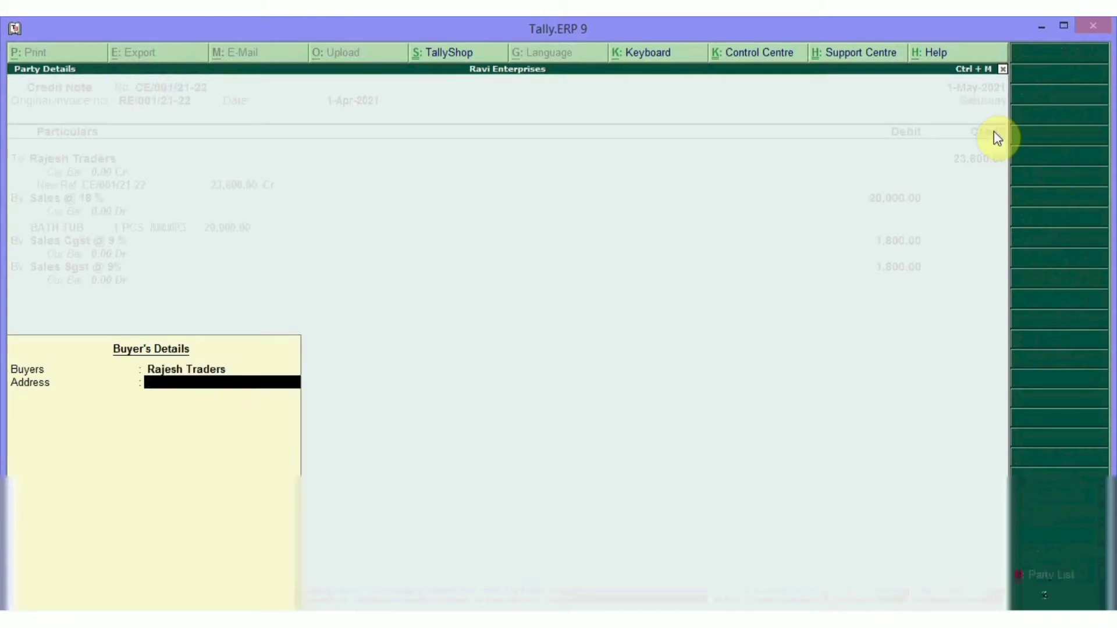
key("Return")
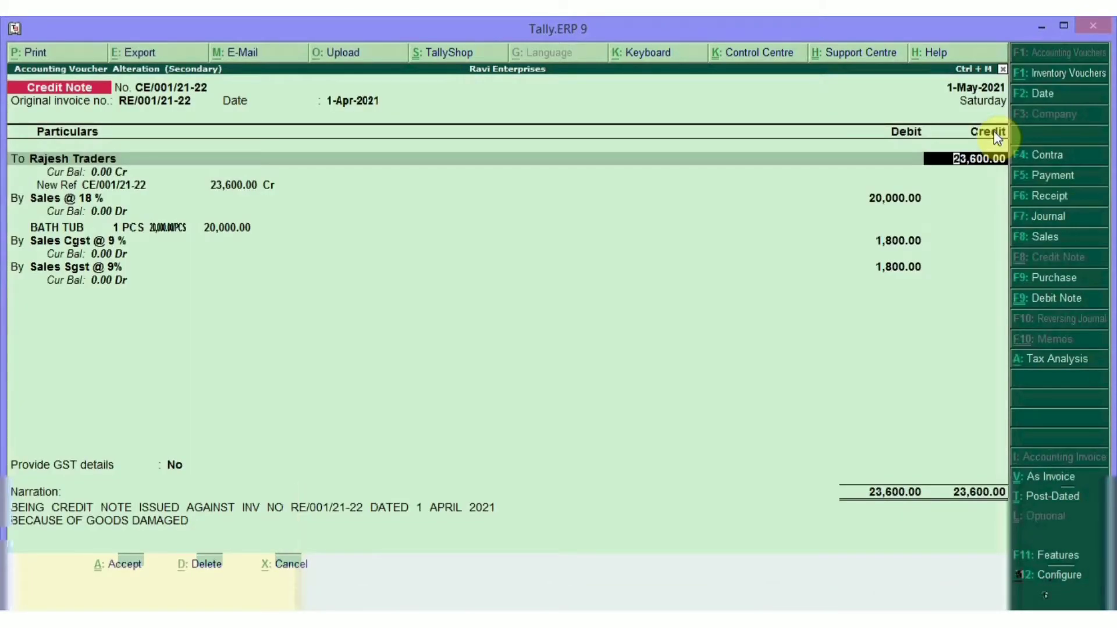
key("Return")
key("Return")
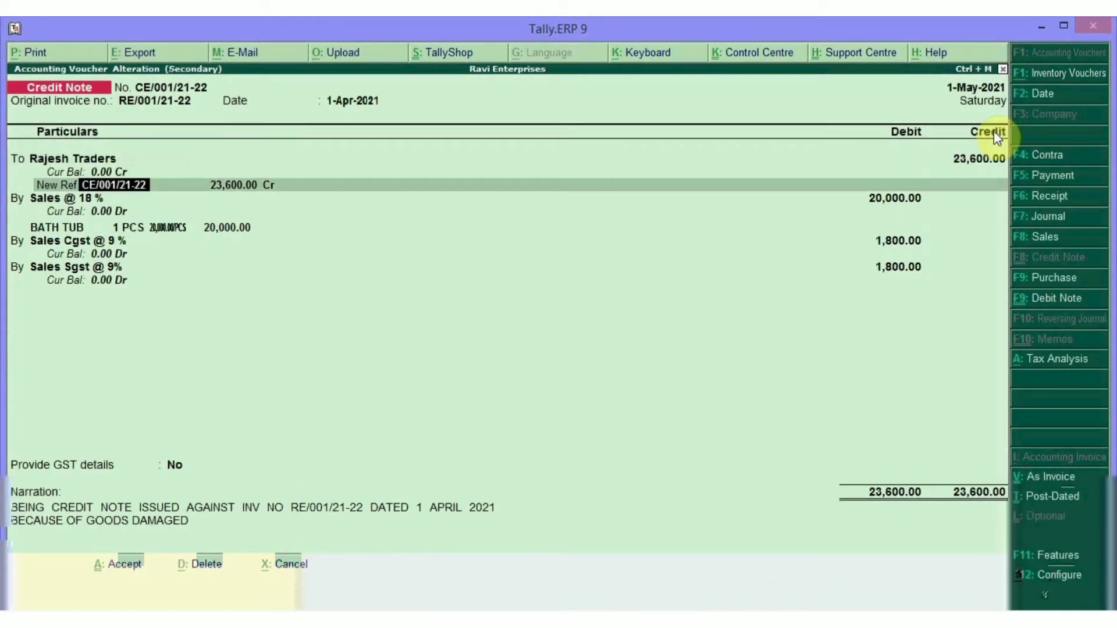
key("BackSpace")
key("Escape")
key("Return")
Open the April sales invoice, check its reference number, and save it without changes
key("Up")
key("Return")
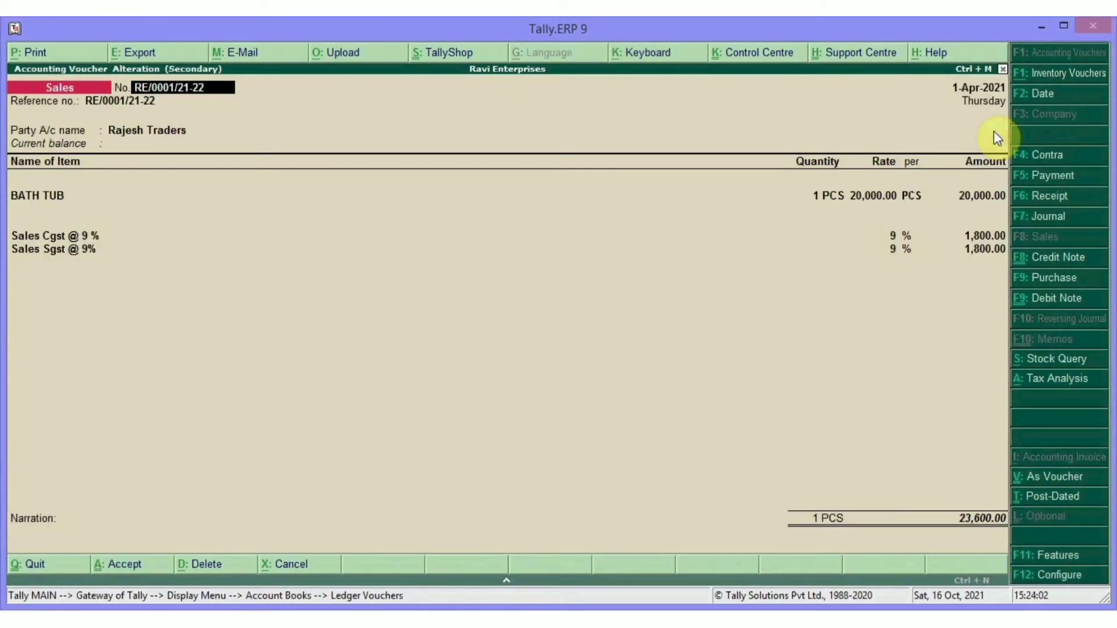
key("Return")
key("Return")
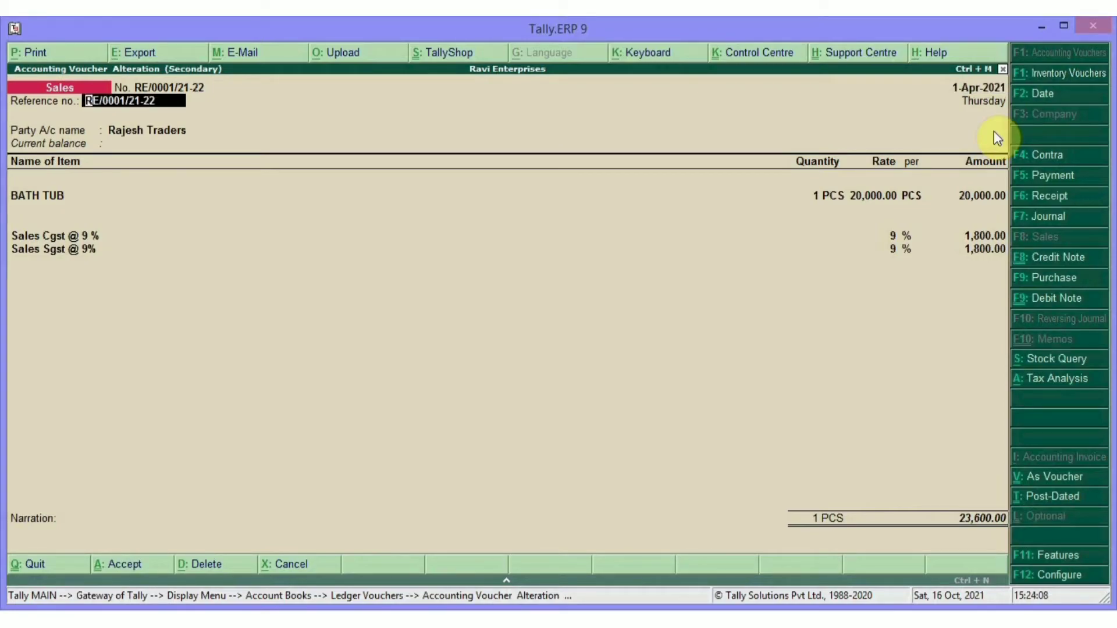
key("BackSpace")
key("ctrl+a")
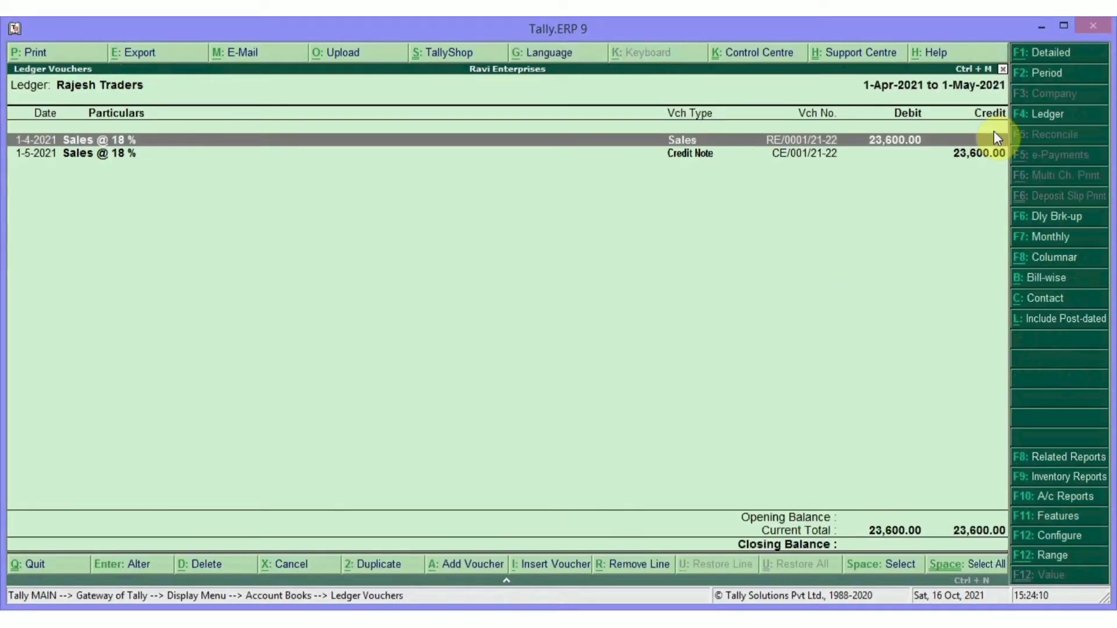
Reopen the 1-May-2021 credit note in voucher view and keep its header, party details and Rajesh Traders as the credited party
key("Down")
key("Return")
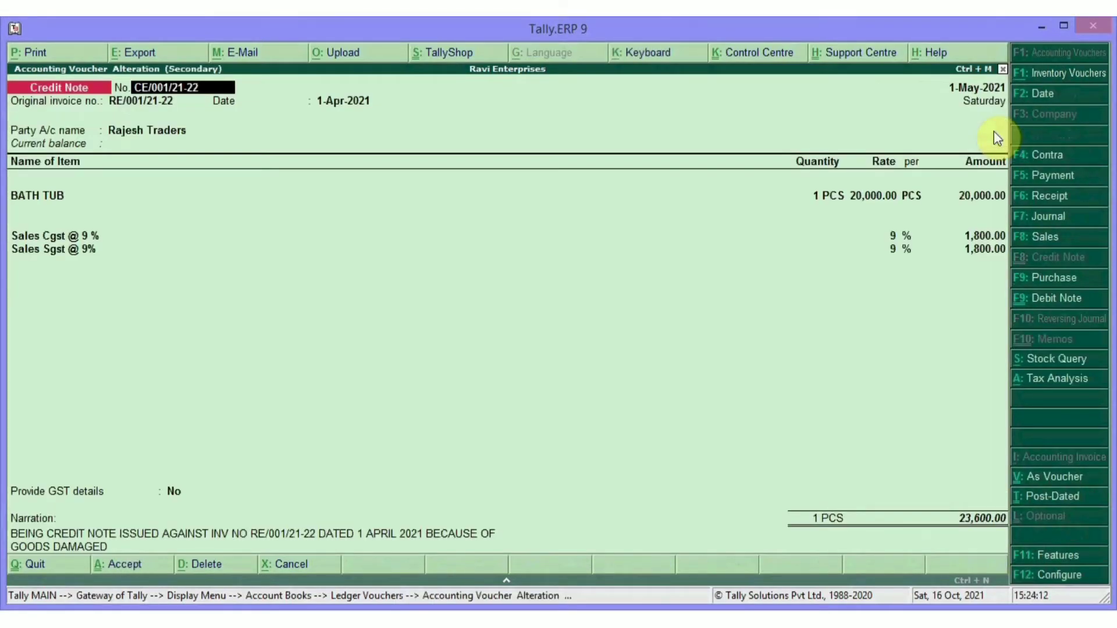
key("ctrl+v")
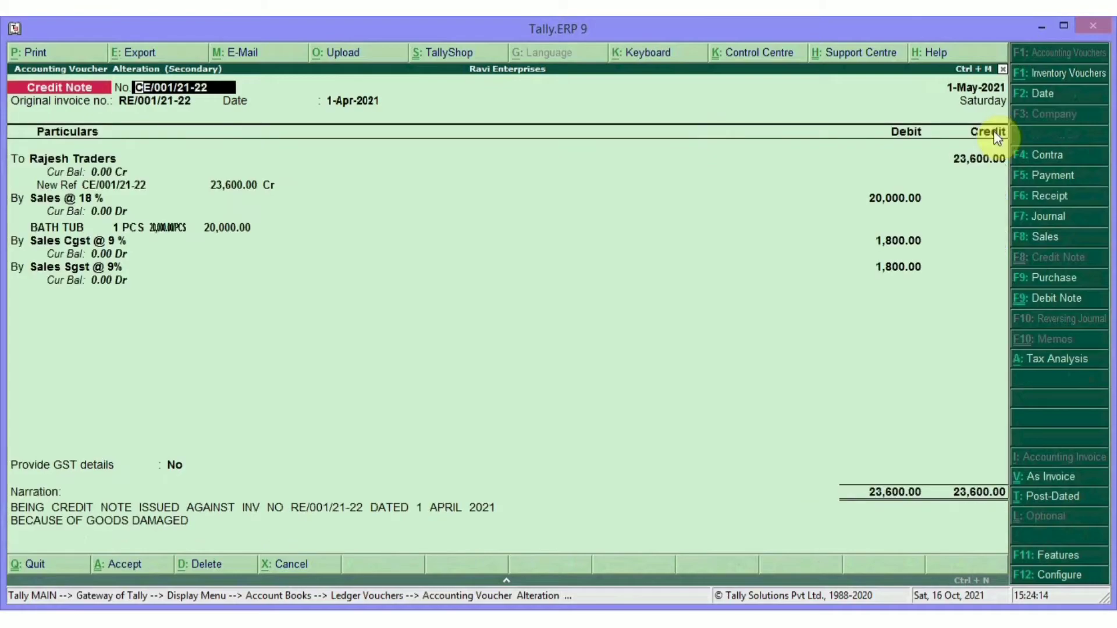
key("Return")
key("Return")
key("Return")
key("Return")
key("Return")
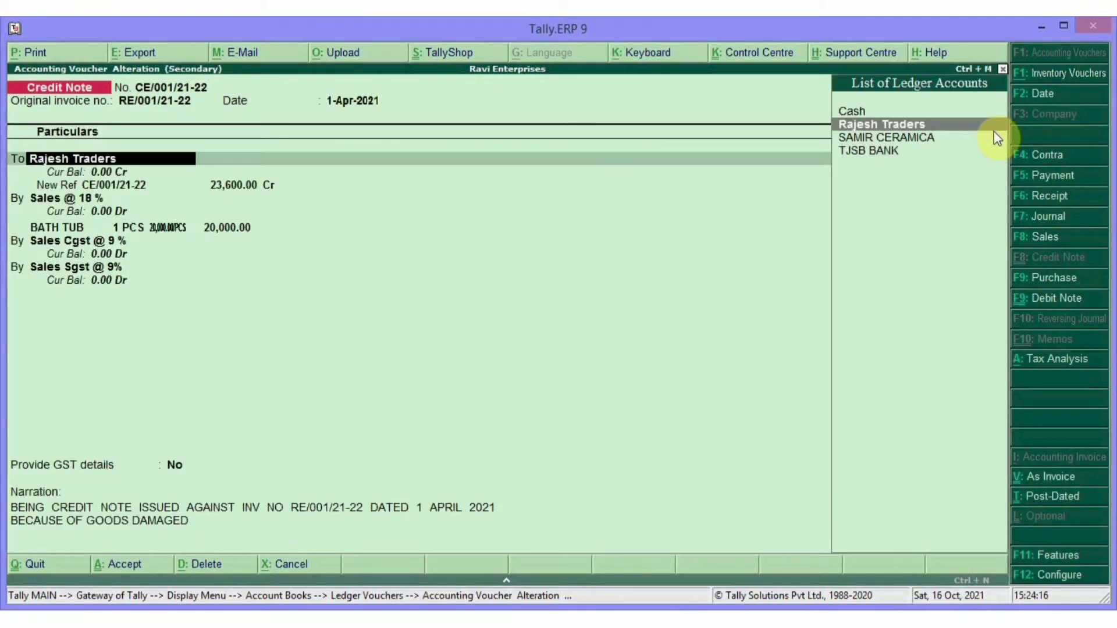
key("Return")
key("Return")
key("Return")
key("Return")
key("Return")
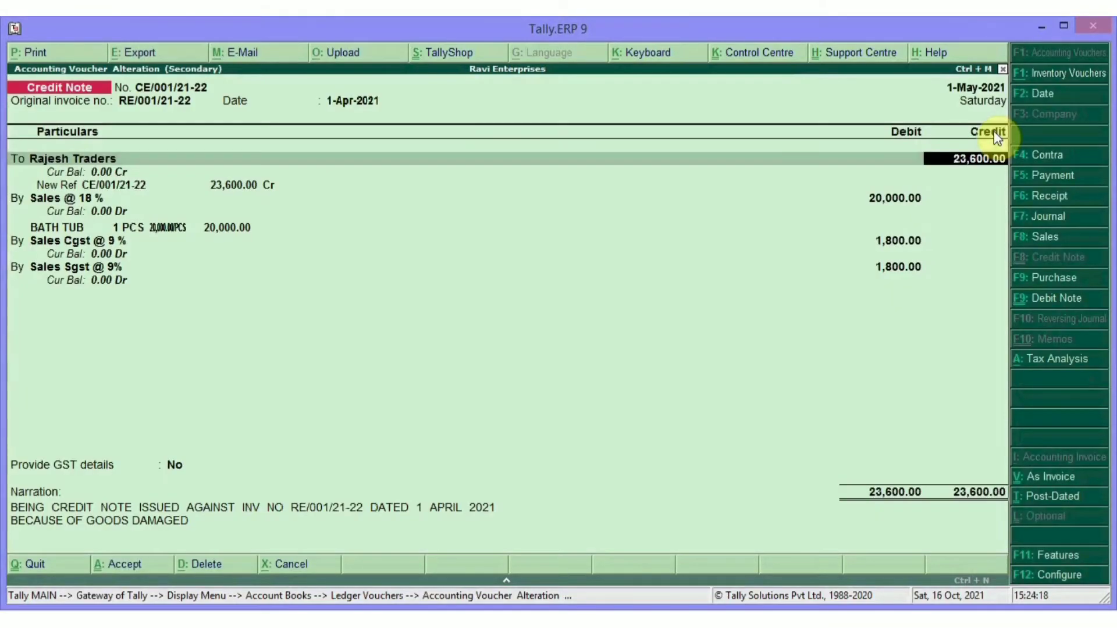
Change Rajesh Traders' bill reference to Agst Ref and allocate the credit to pending bill RE/0001/21-22
key("Up")
key("Return")
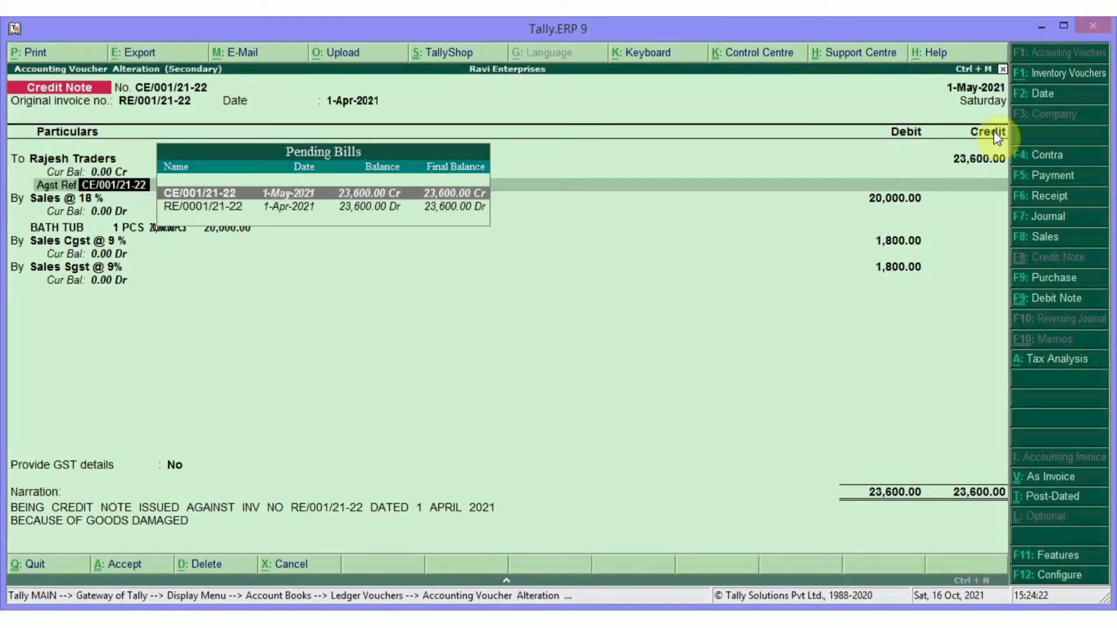
key("Down")
key("Return")
key("Return")
key("Return")
Keep the remaining sales and tax ledger lines as they are and save the altered credit note
key("Return")
key("Return")
key("Return")
key("Return")
key("Return")
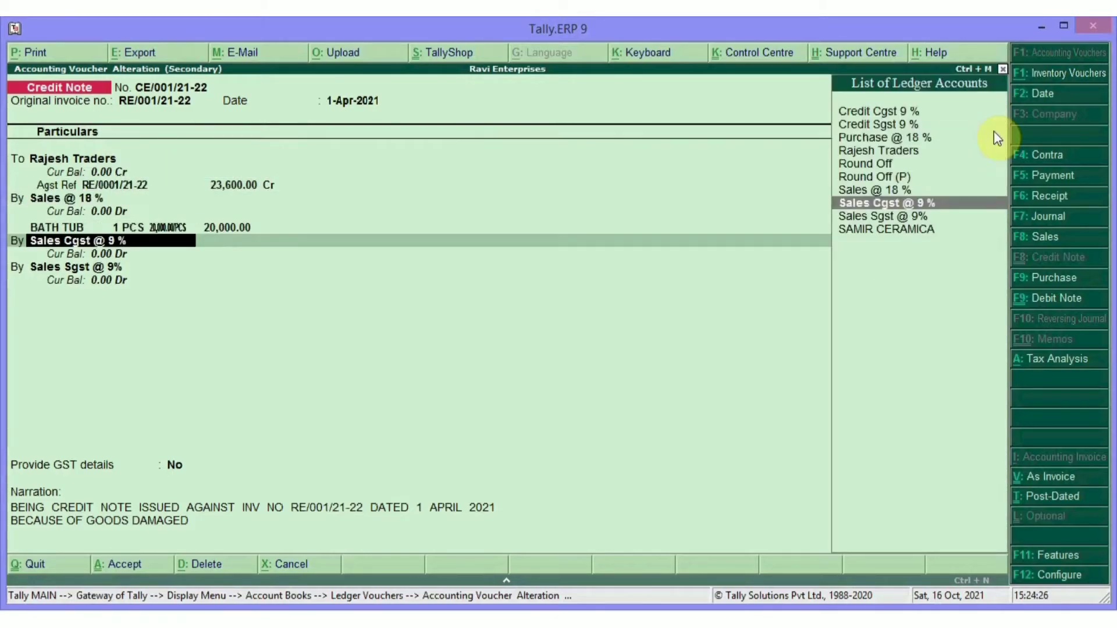
key("Return")
key("Return")
key("Return")
key("Escape")
key("Escape")
key("Return")
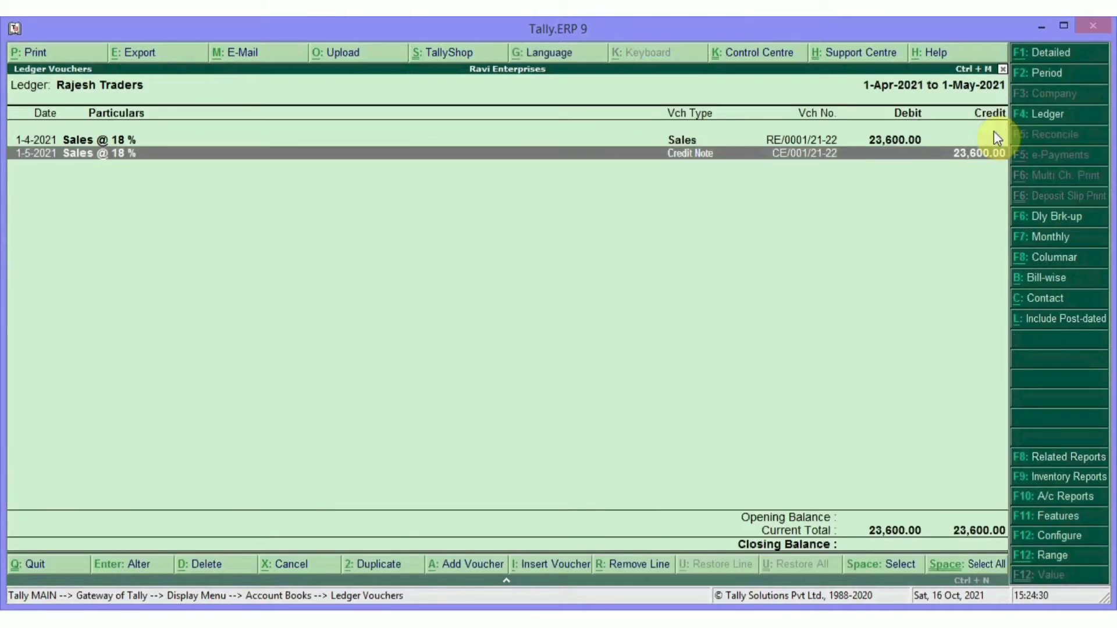
Recheck the bill-wise outstanding of Rajesh Traders and return to the Gateway of Tally
key("alt+b")
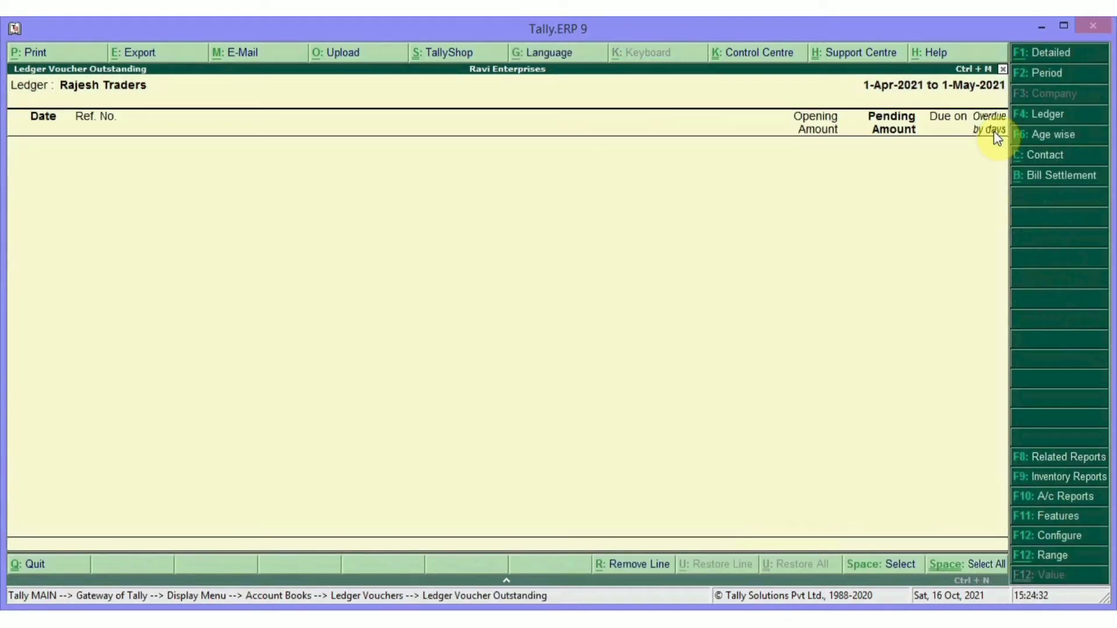
key("Escape")
key("Up")
key("Down")
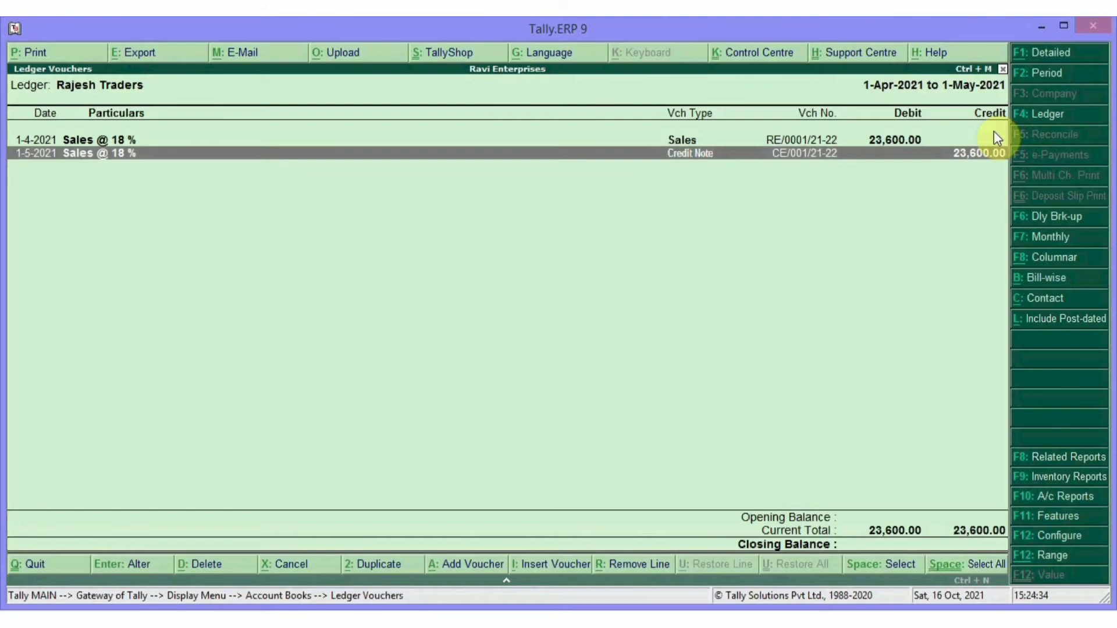
key("Escape")
key("Escape")
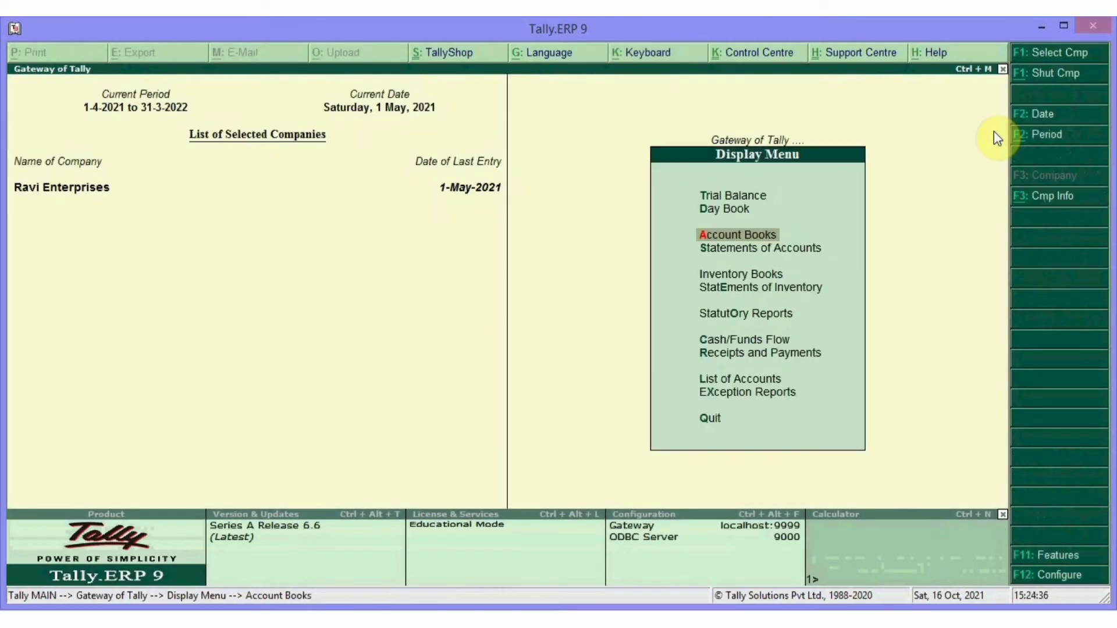
key("Escape")
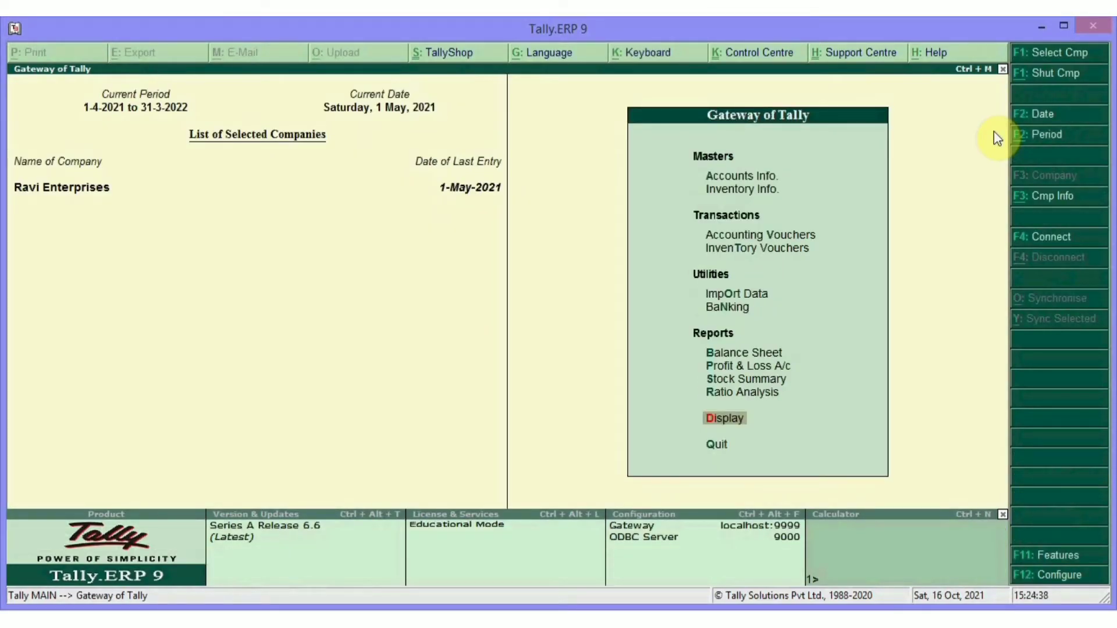
Display the stock item monthly summary for BATH TUB from the inventory books
key("Return")
type("isBATH")
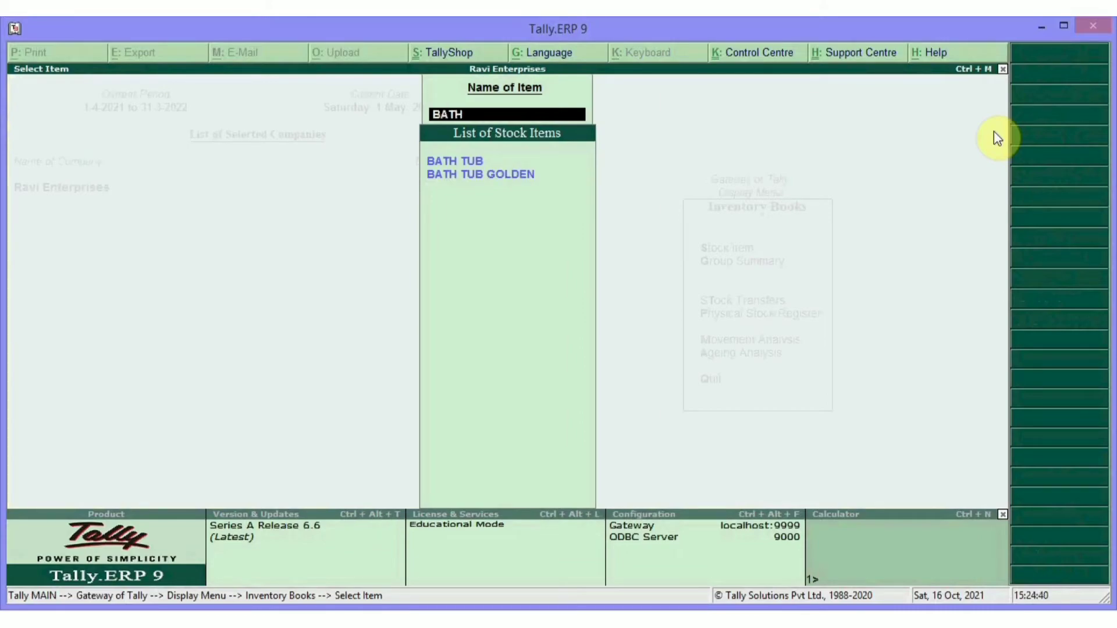
key("Return")
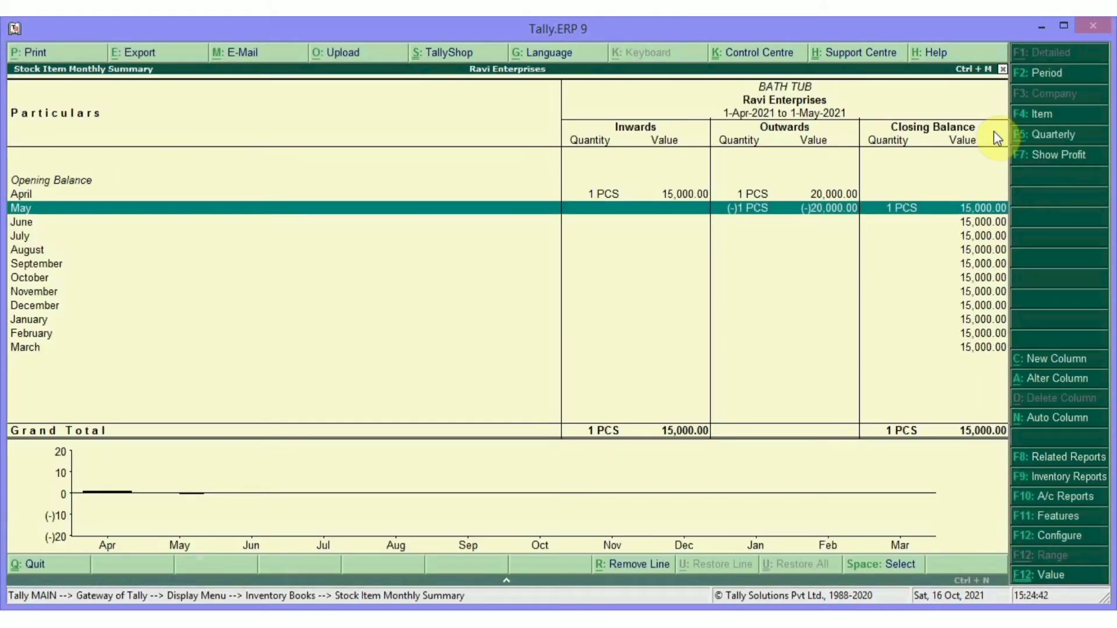
key("F2")
key("Escape")
key("Return")
key("Escape")
key("Escape")
key("Return")
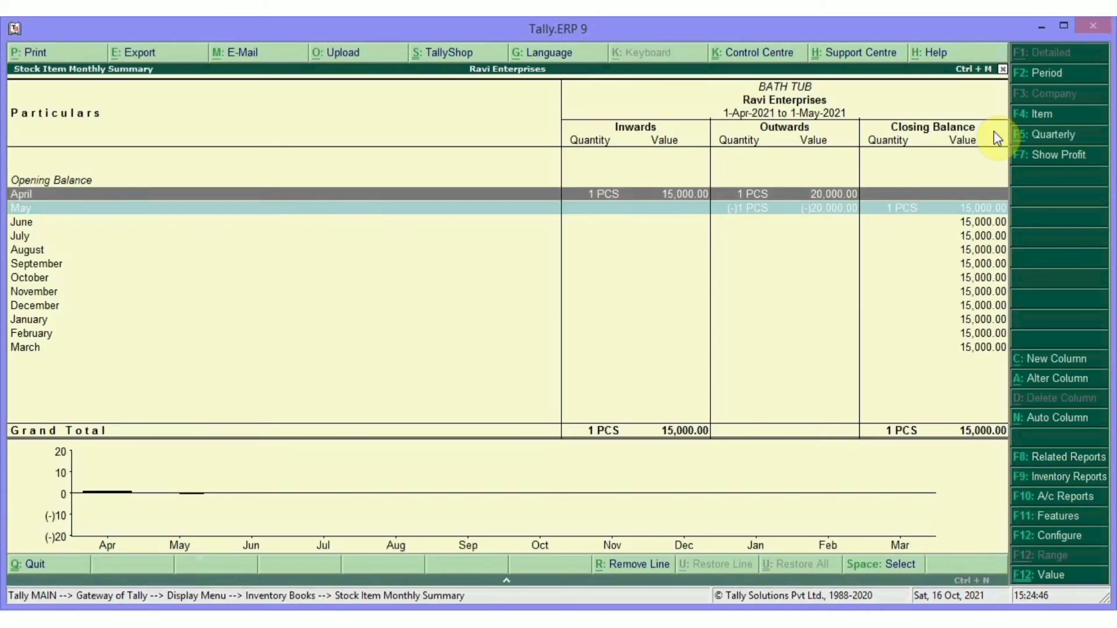
Open the April stock vouchers of BATH TUB and extend the report period to 1-5-2021
key("Return")
key("F2")
key("Return")
type("1-5-2021")
key("Return")
Review BATH TUB's sales, purchase and credit note entries with the closing stock, and return to the Gateway of Tally
key("Down")
key("Up")
key("Down")
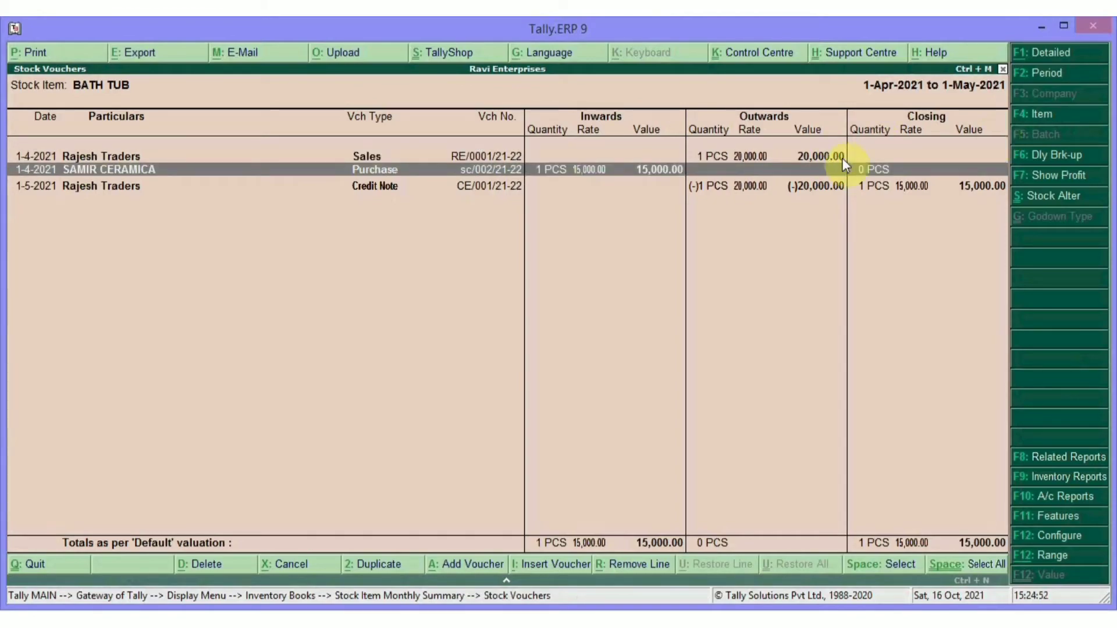
key("Down")
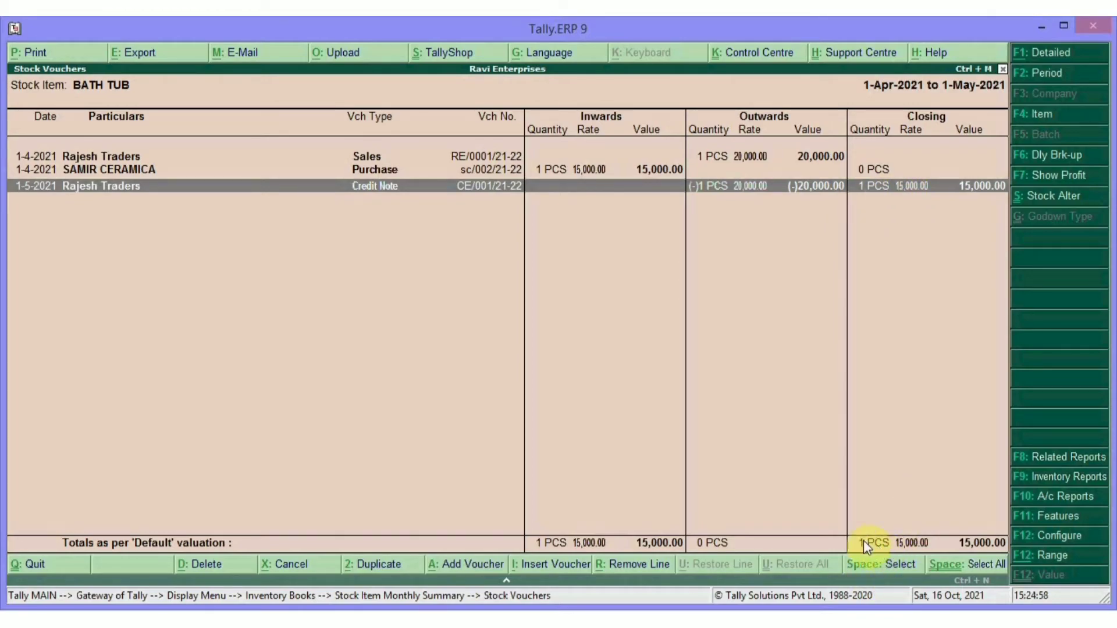
key("Escape")
key("Escape")
key("Escape")
key("Escape")
key("Escape")
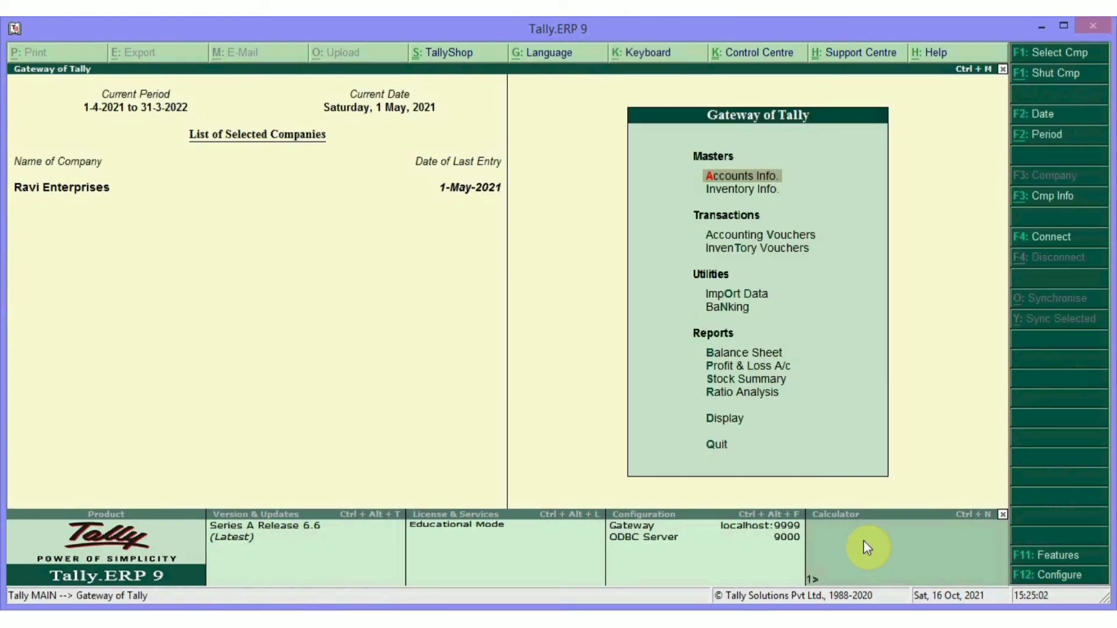
Display the company's Statistics report from the statements of accounts and select the Credit Note voucher type
key("d")
key("s")
key("s")
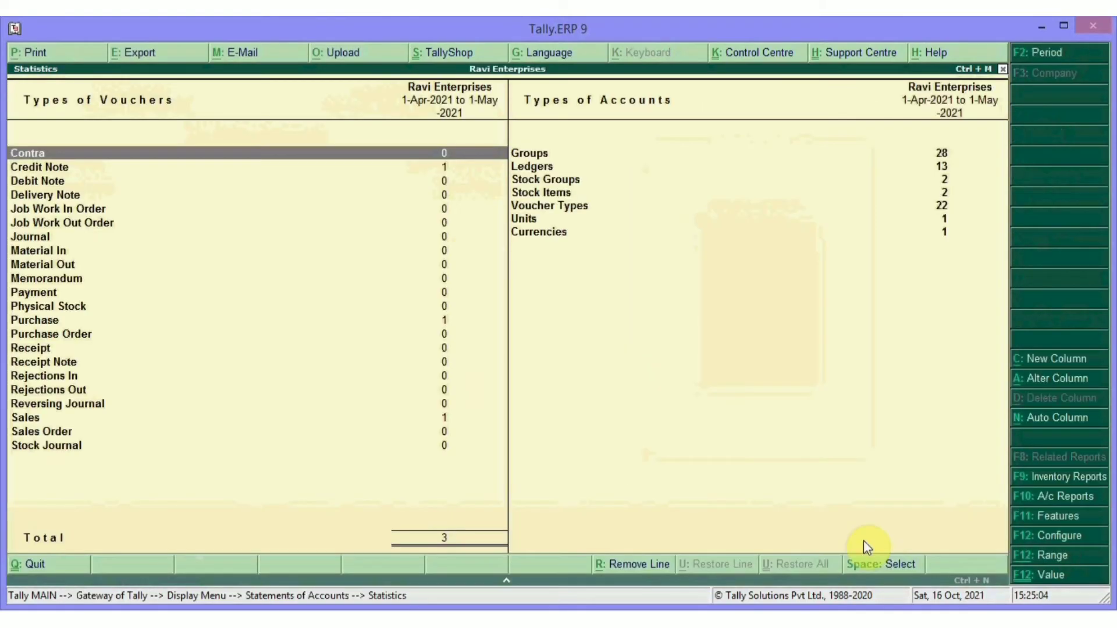
key("Down")
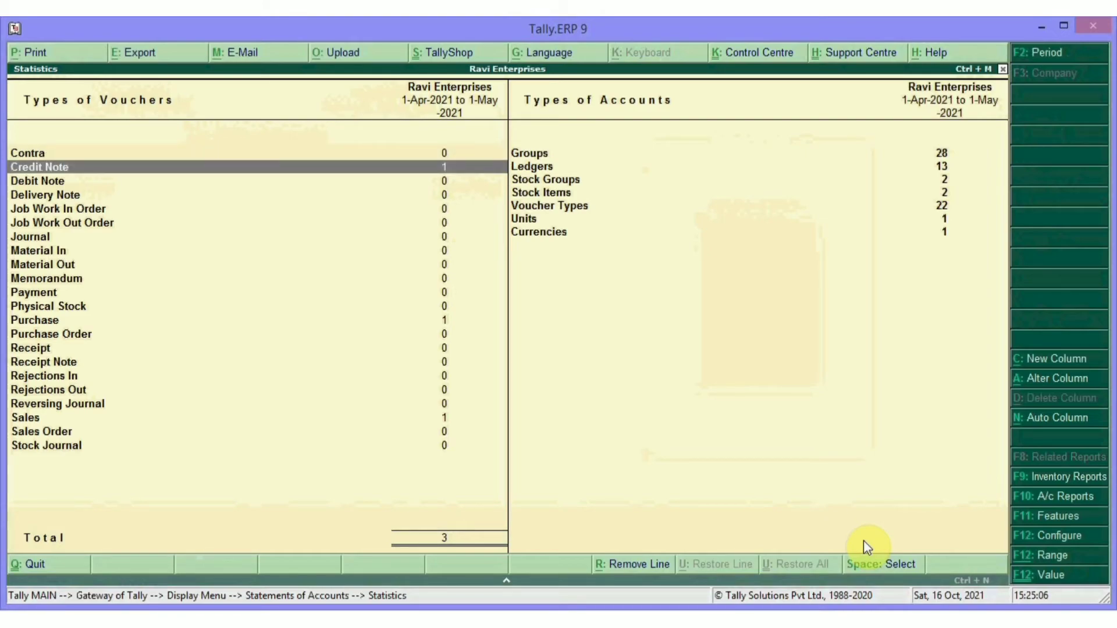
key("Down")
key("Down")
key("Down")
key("Up")
key("Up")
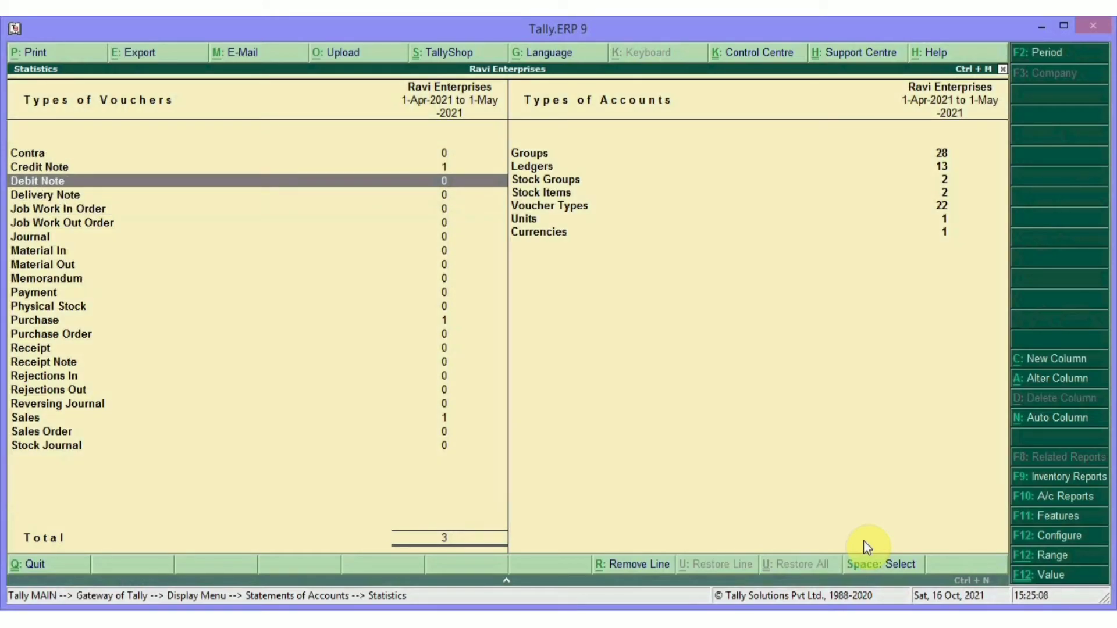
key("Up")
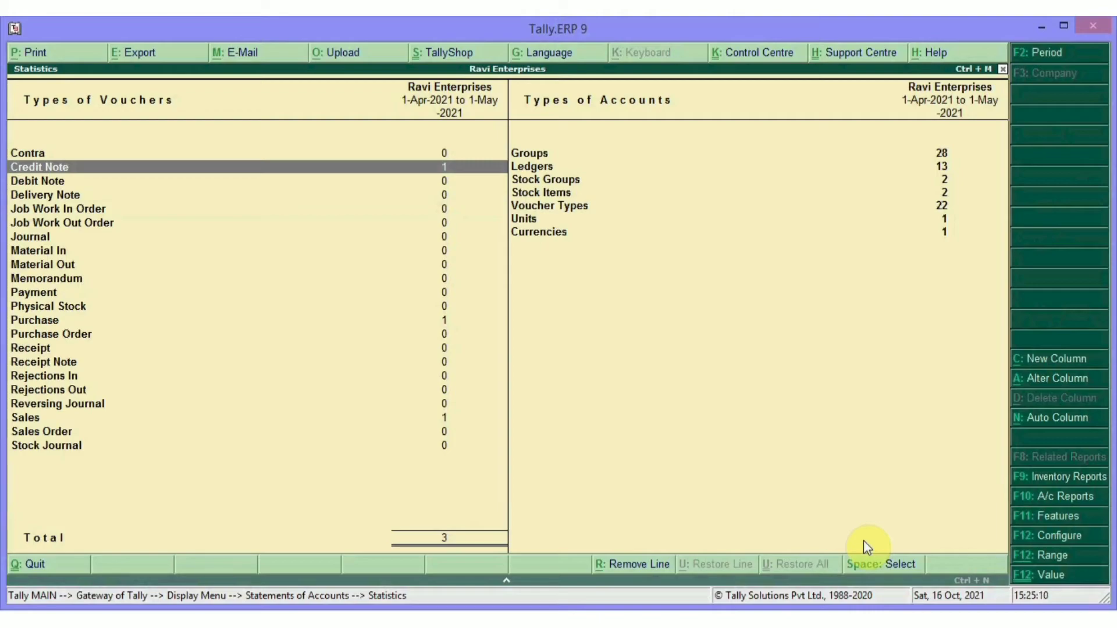
Open the Rajesh Traders credit note of 1-5-2021 from the May register and switch it to invoice format
key("Return")
key("Return")
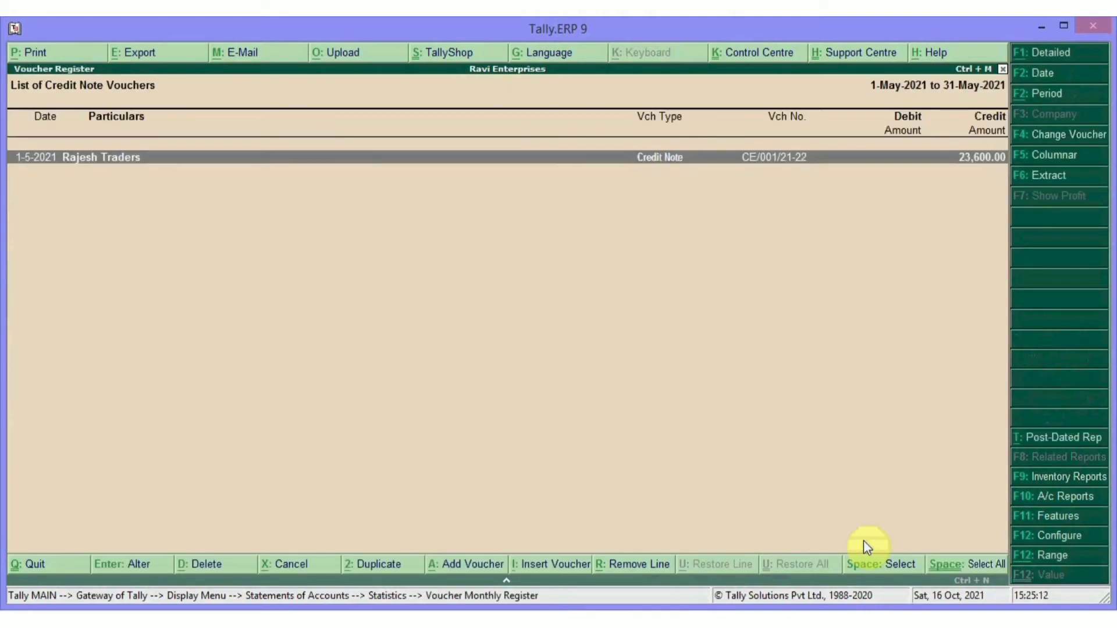
key("Return")
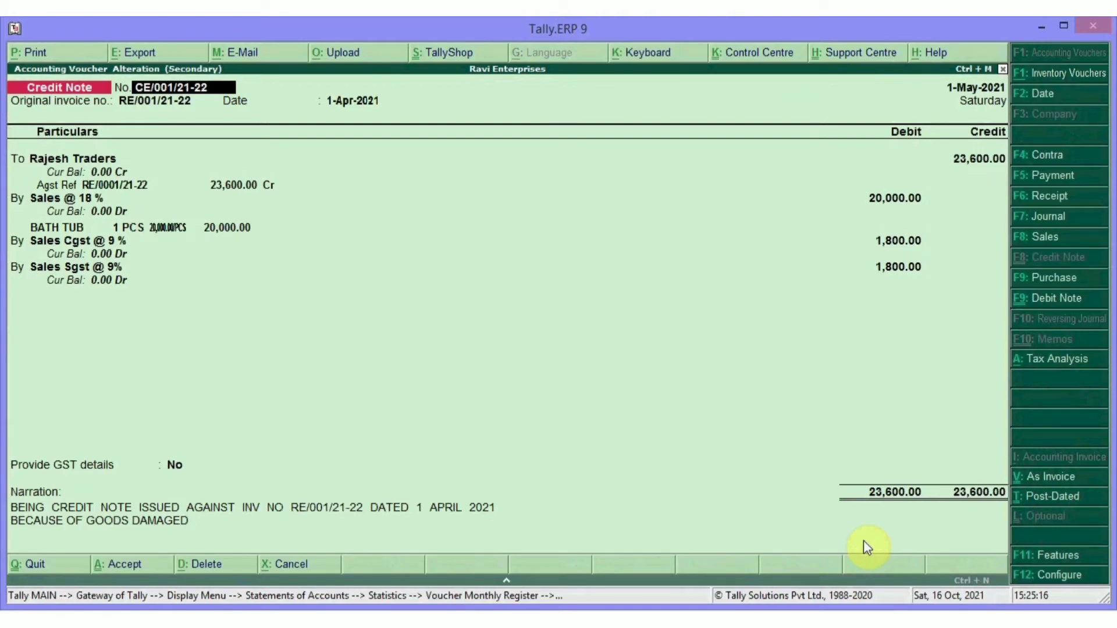
key("ctrl+v")
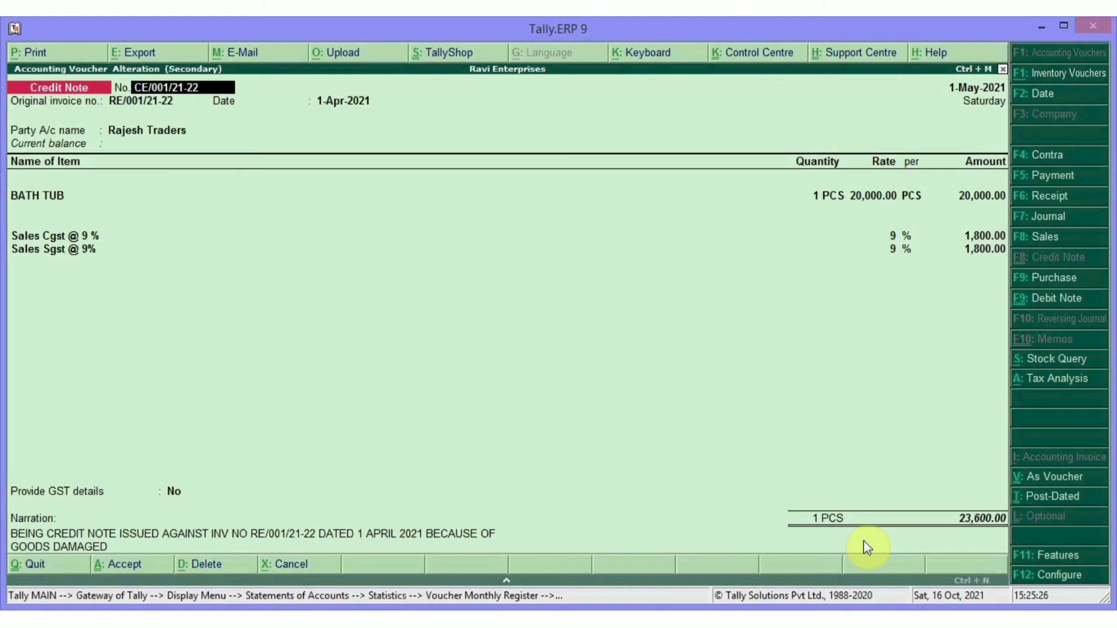
Preview the credit note's printout at enlarged size, check its document title, and close the preview
key("alt+p")
key("Return")
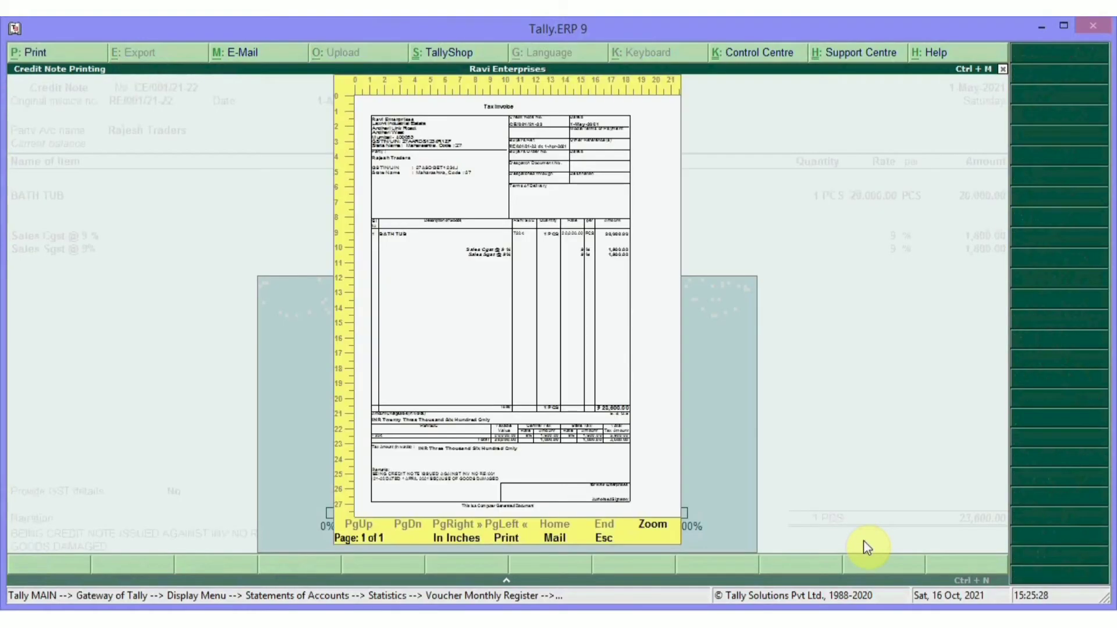
key("alt+z")
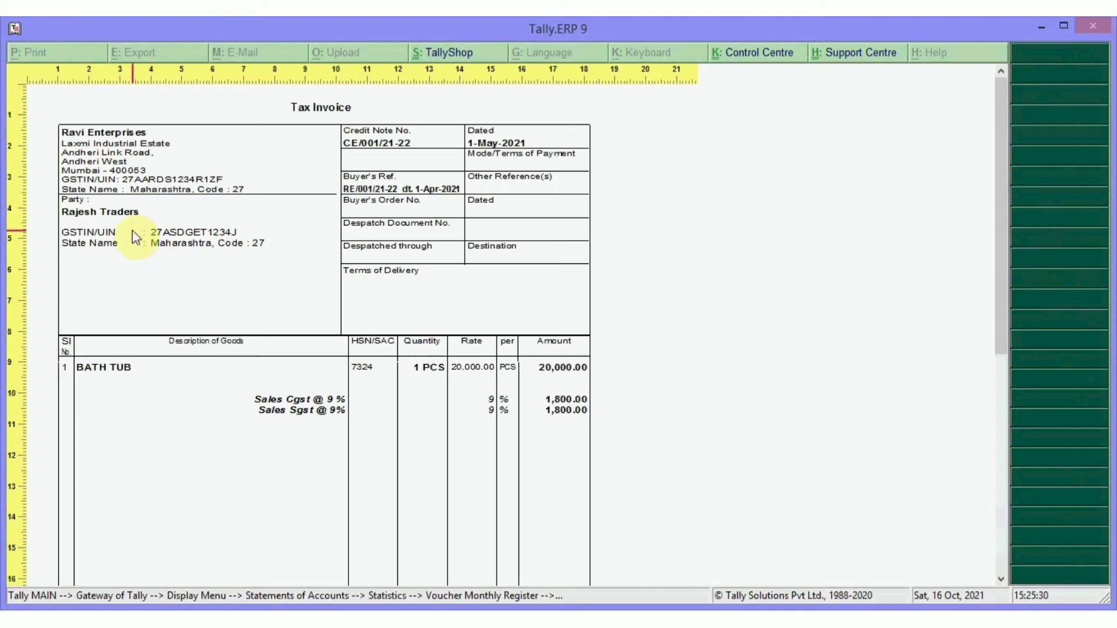
key("Escape")
key("Escape")
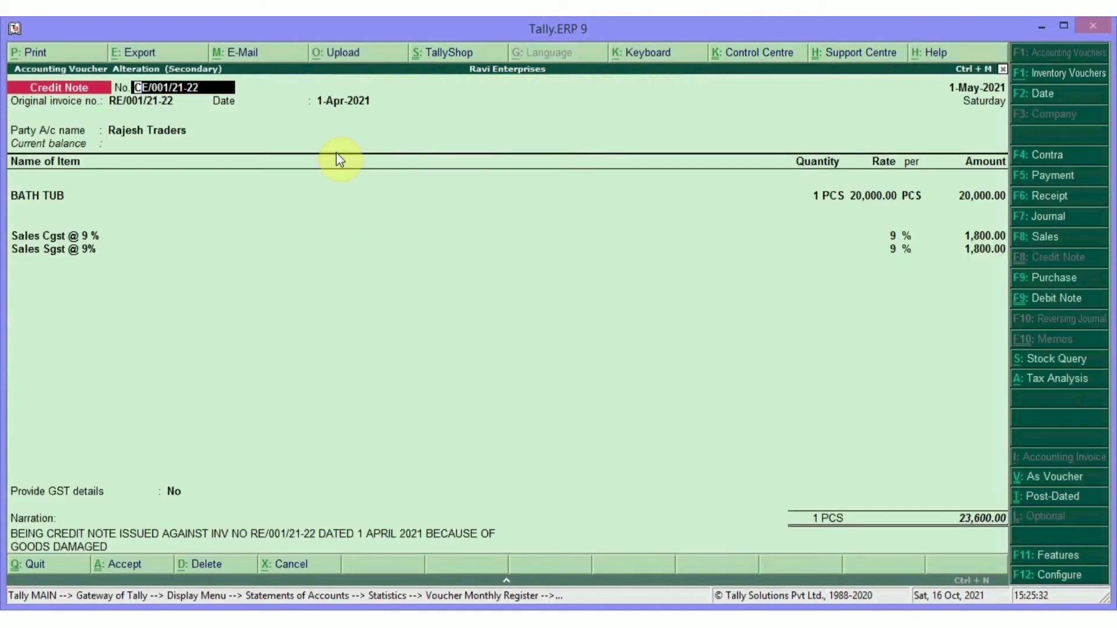
Set the title of document to "Credit Note" in the credit note's print configuration, keeping the other options
key("alt+p")
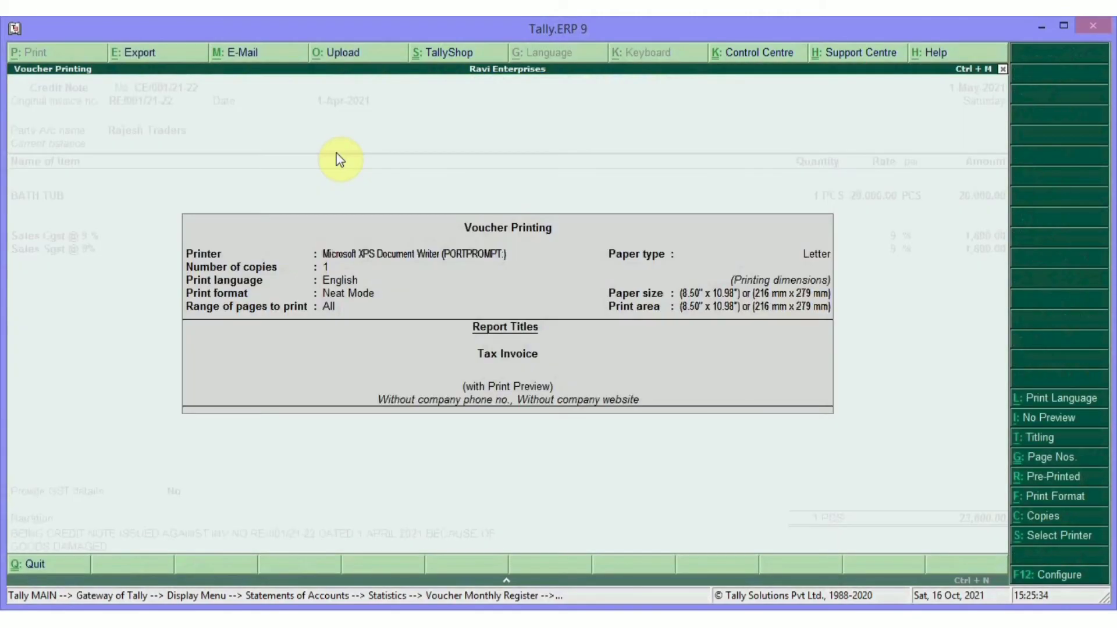
left_click(1058, 581)
key("Return")
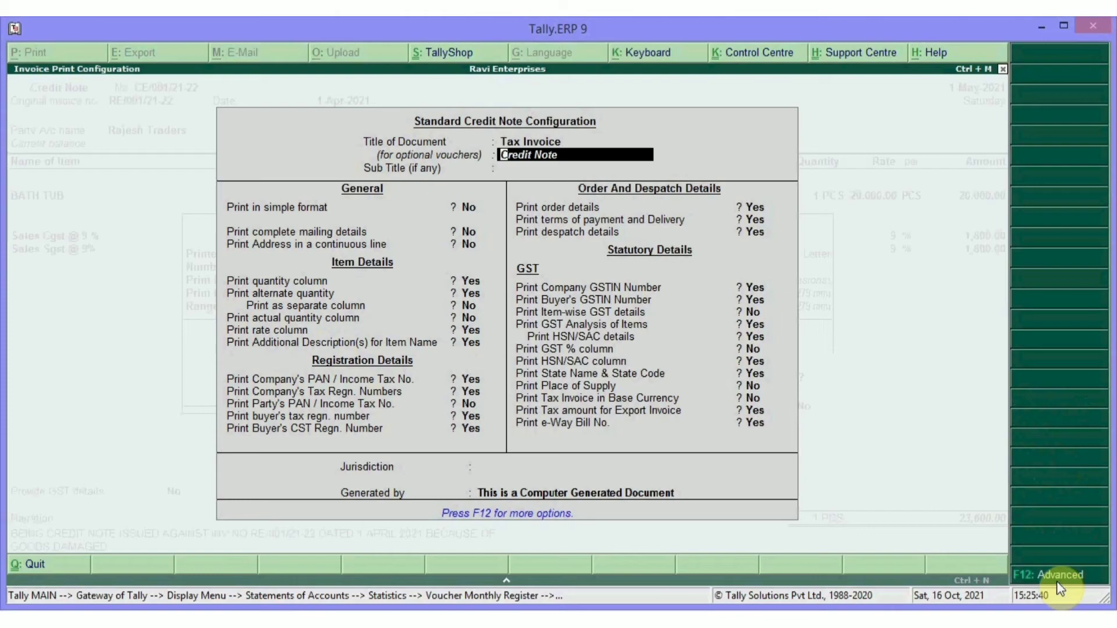
key("Up")
type("Credit Note")
key("Return")
key("Return")
key("Return")
key("Return")
key("Return")
key("Return")
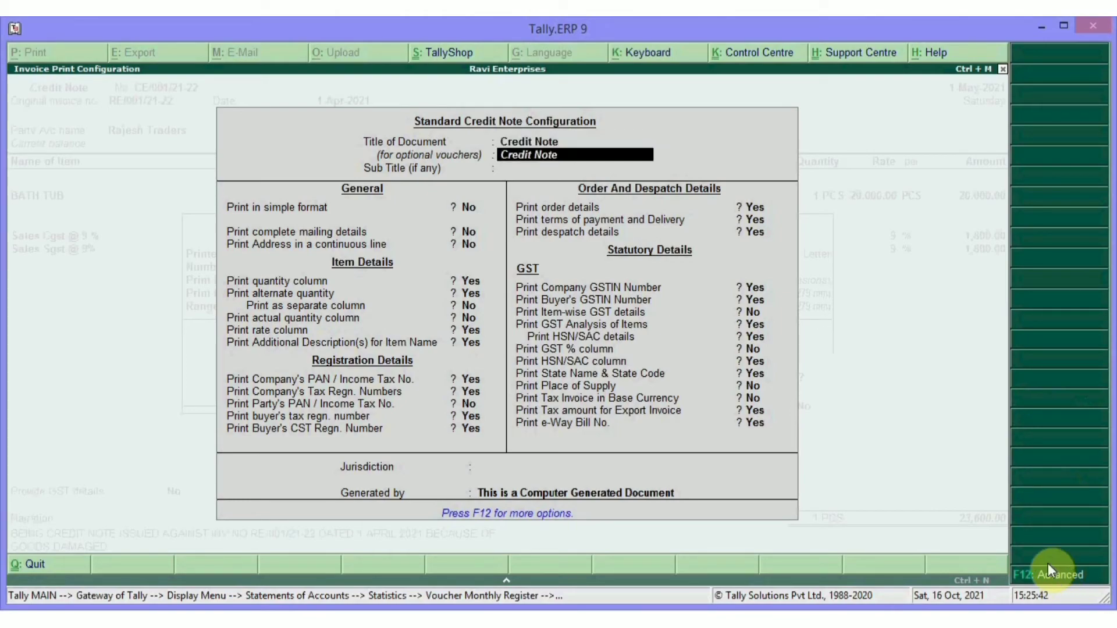
key("Return")
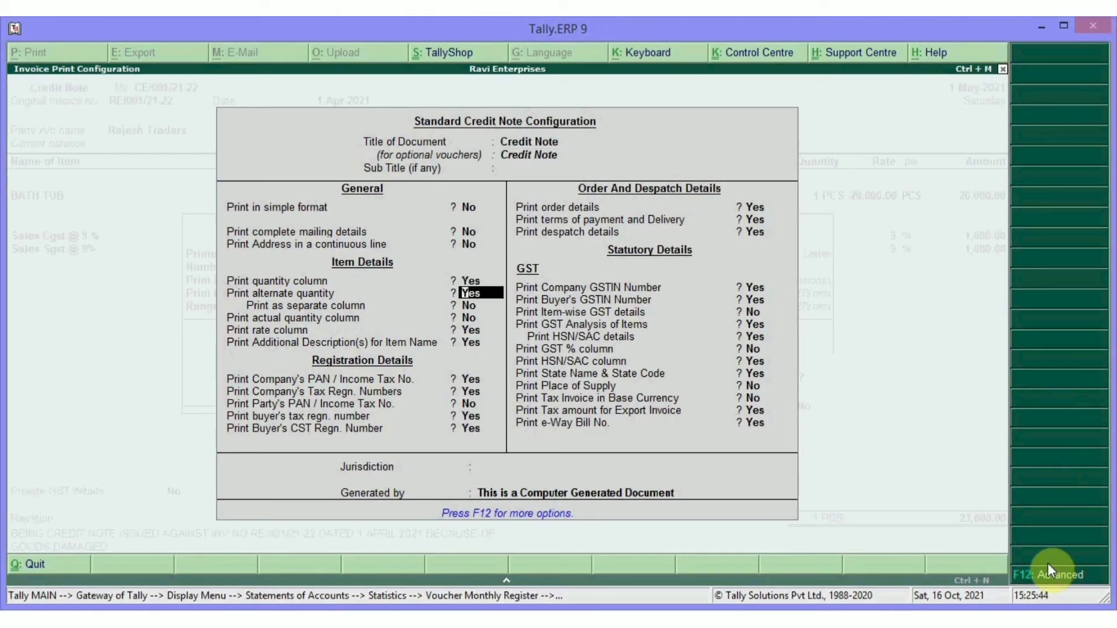
key("Return")
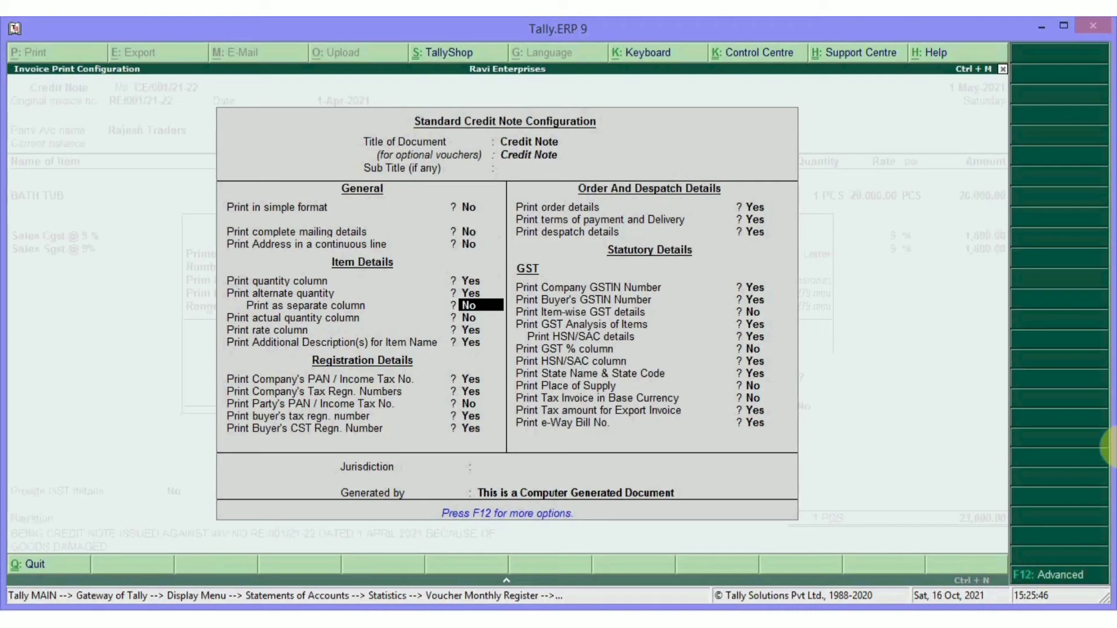
Review the advanced credit note print options, including serial number and narration, and accept both print configurations
key("F12")
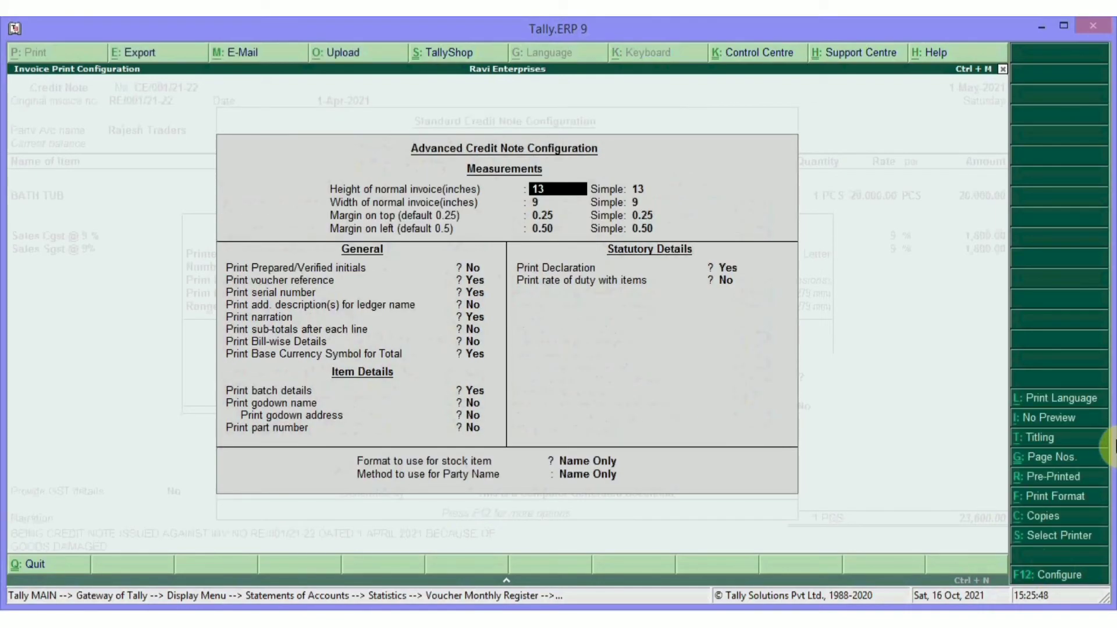
key("Return")
key("Return")
key("Return")
key("Return")
key("Return")
key("Return")
key("Return")
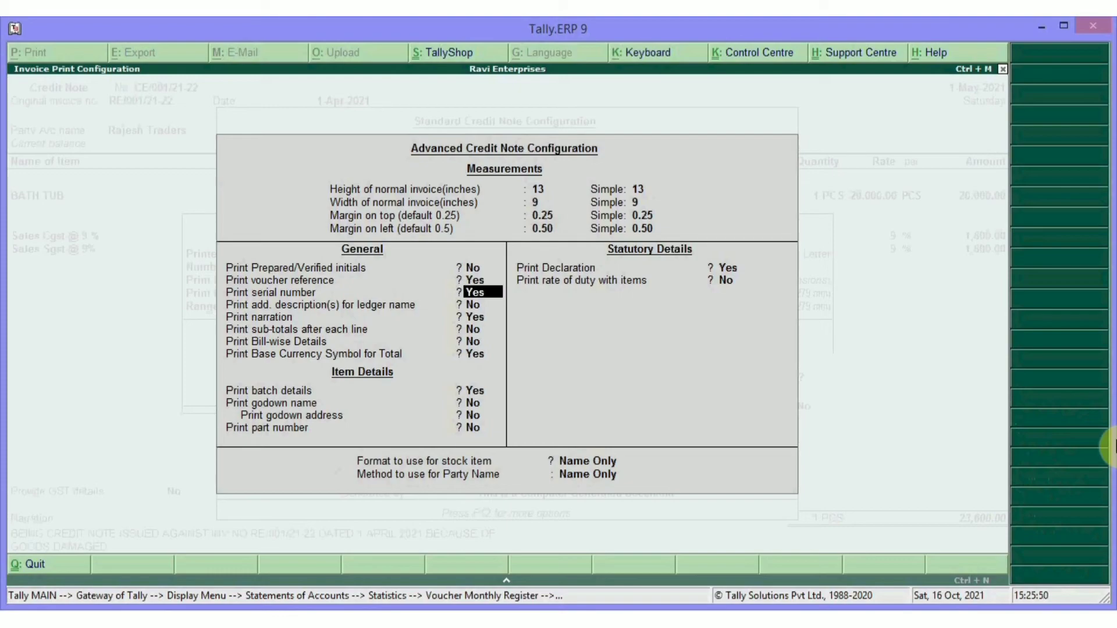
key("Return")
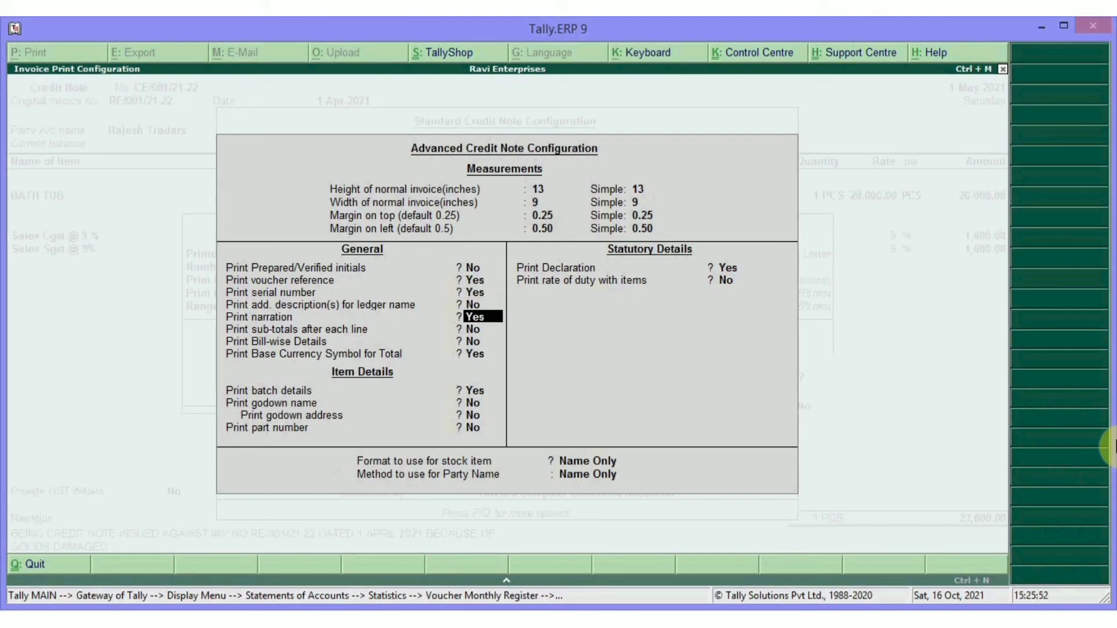
key("ctrl+a")
key("ctrl+a")
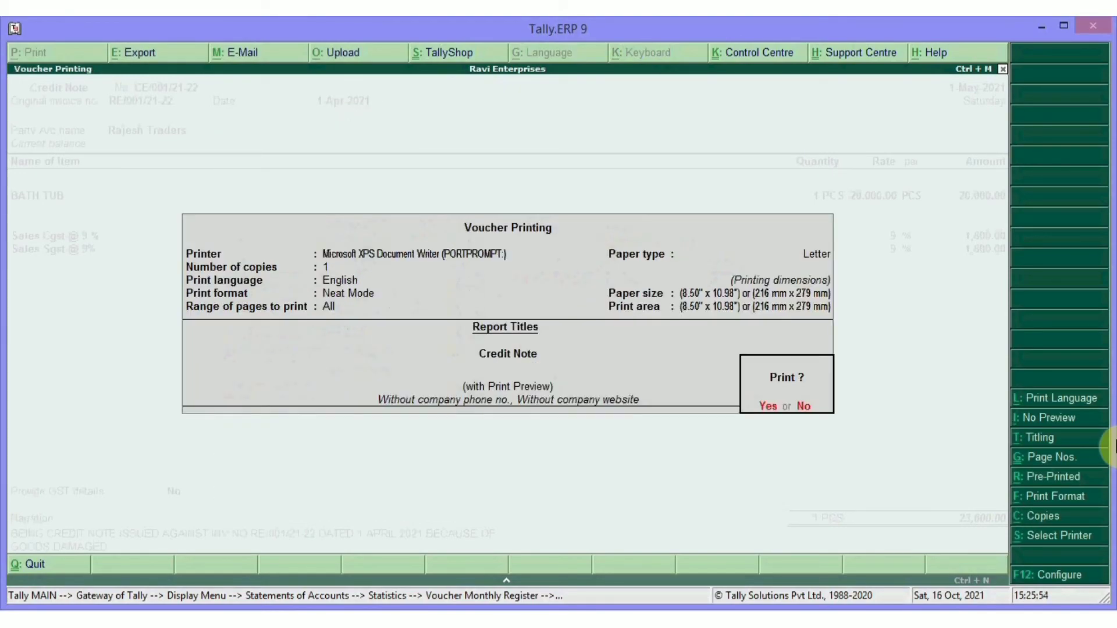
Preview the retitled credit note at enlarged size and examine it from the header to the tax summary and remarks
key("Return")
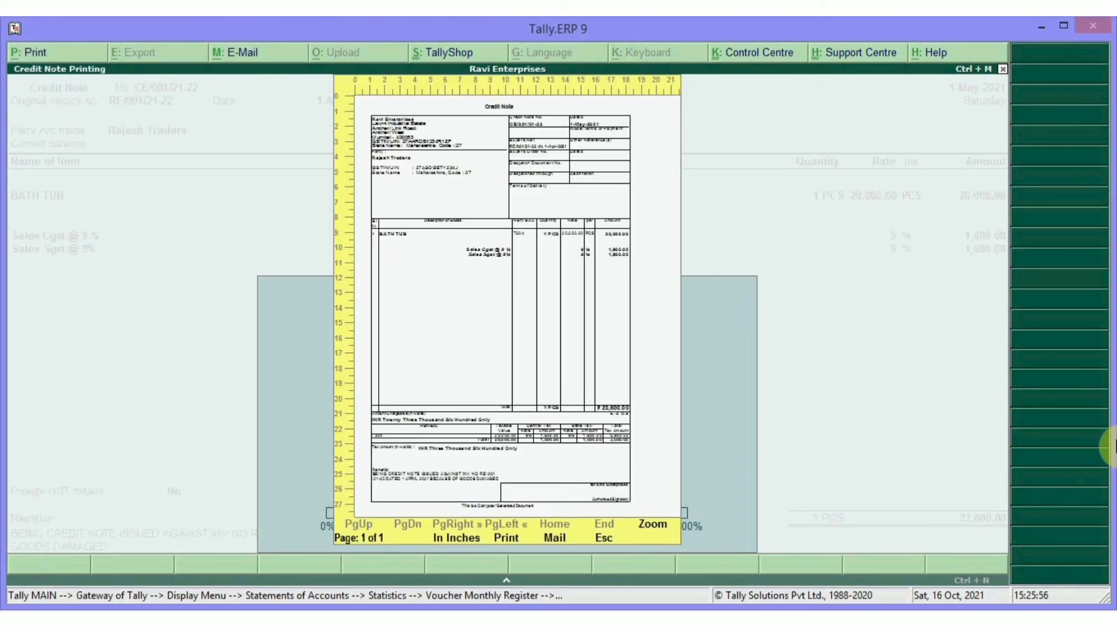
key("alt+z")
scroll(1112, 440, "down", 1)
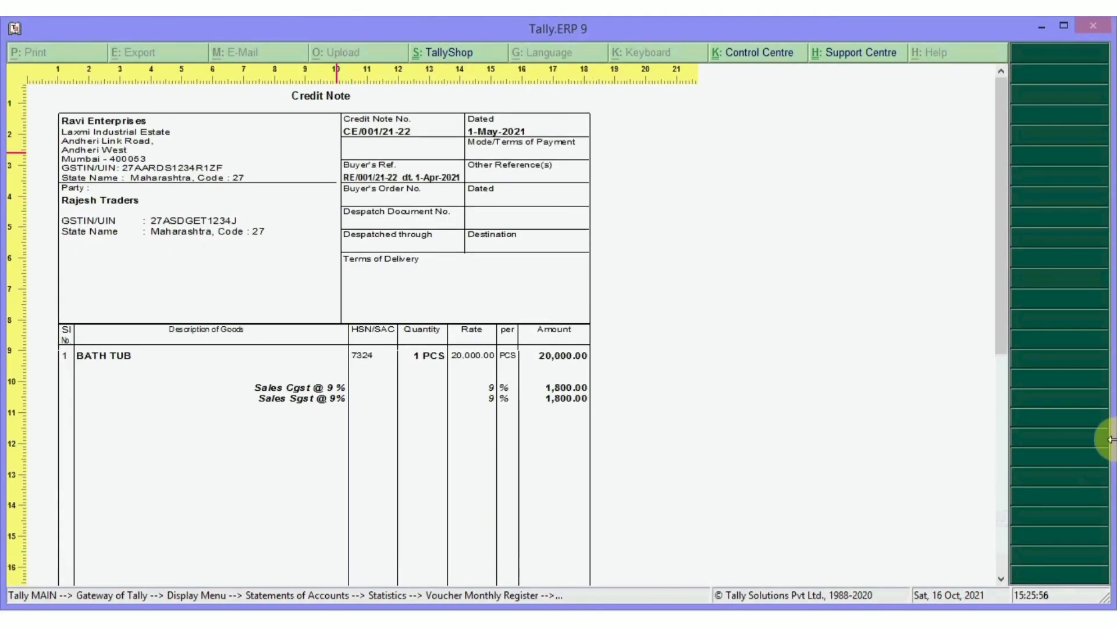
scroll(1112, 440, "down", 1)
scroll(1112, 441, "up", 1)
scroll(1111, 440, "down", 10)
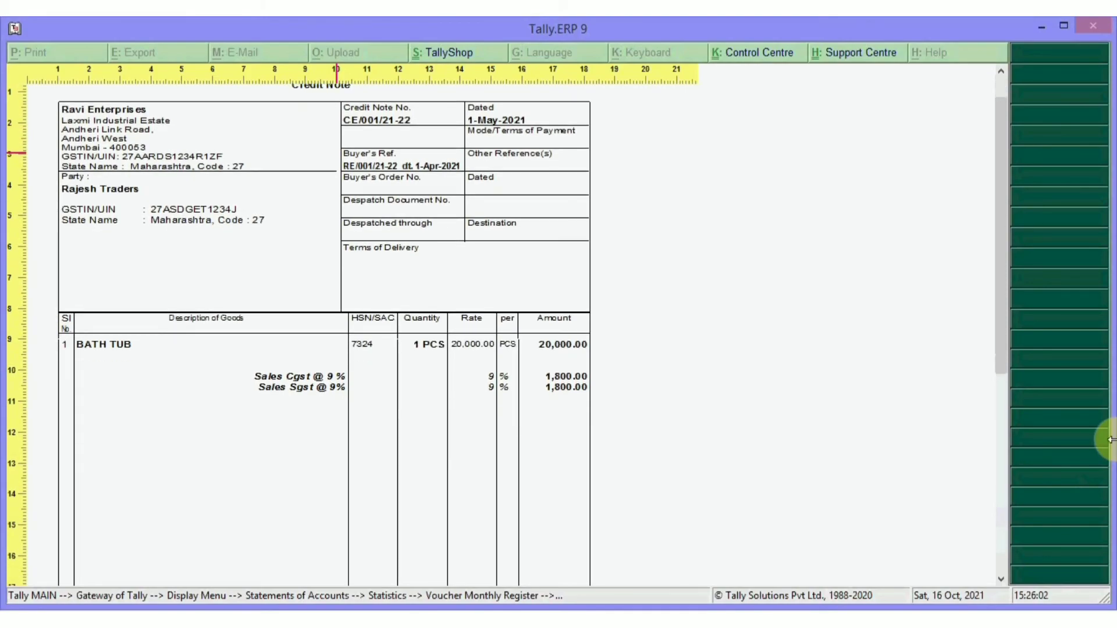
scroll(1111, 441, "down", 4)
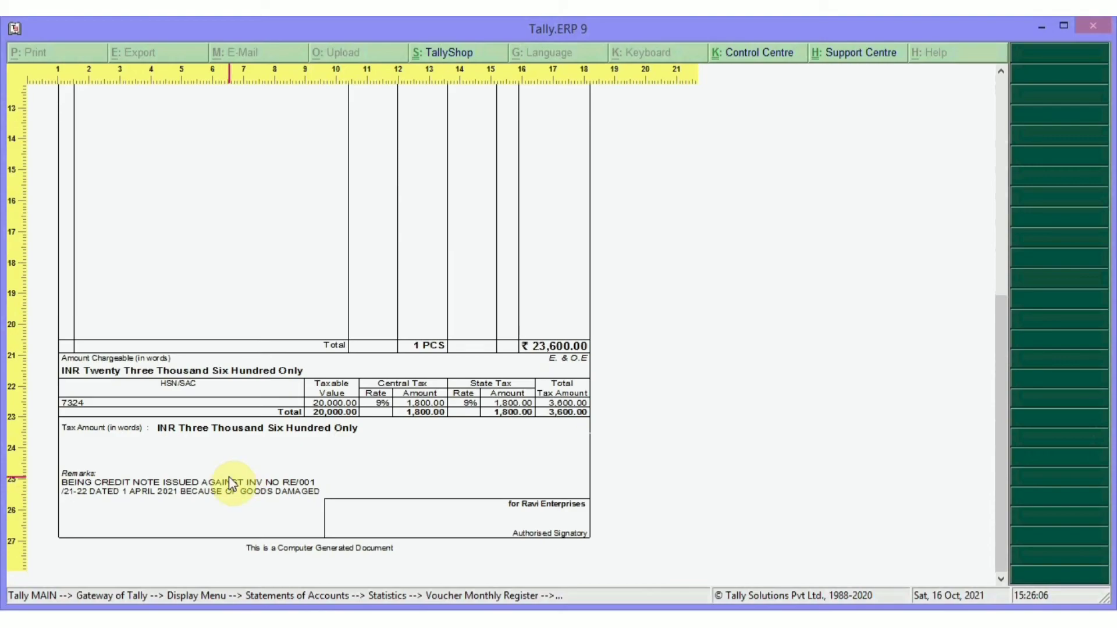
key("Escape")
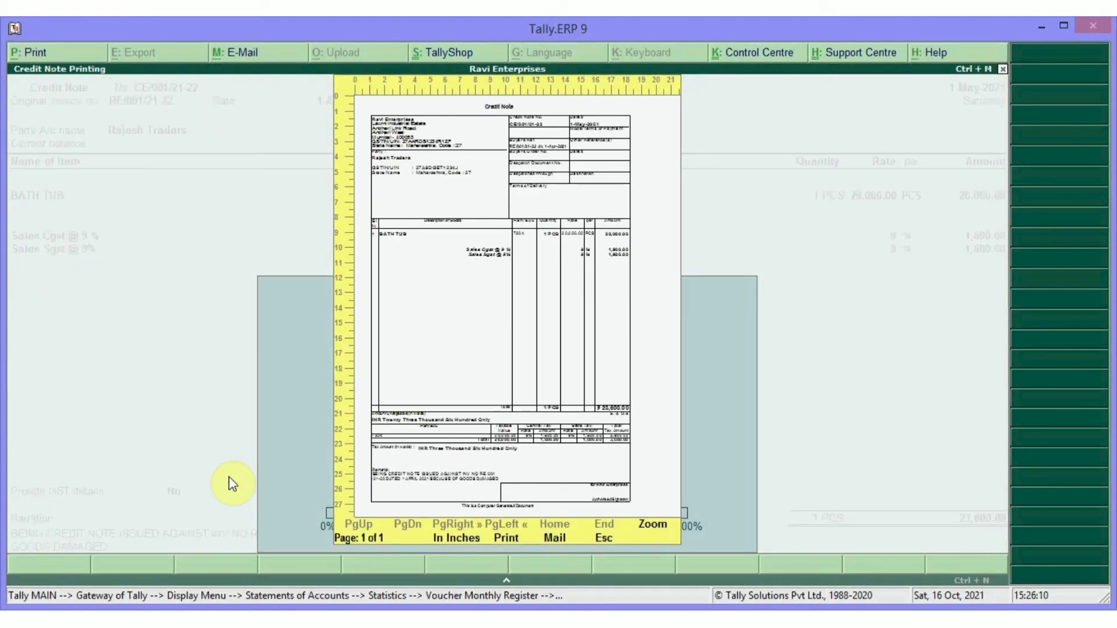
Close the print preview, quit the credit note voucher, and return to the Gateway of Tally
key("Escape")
key("Escape")
key("y")
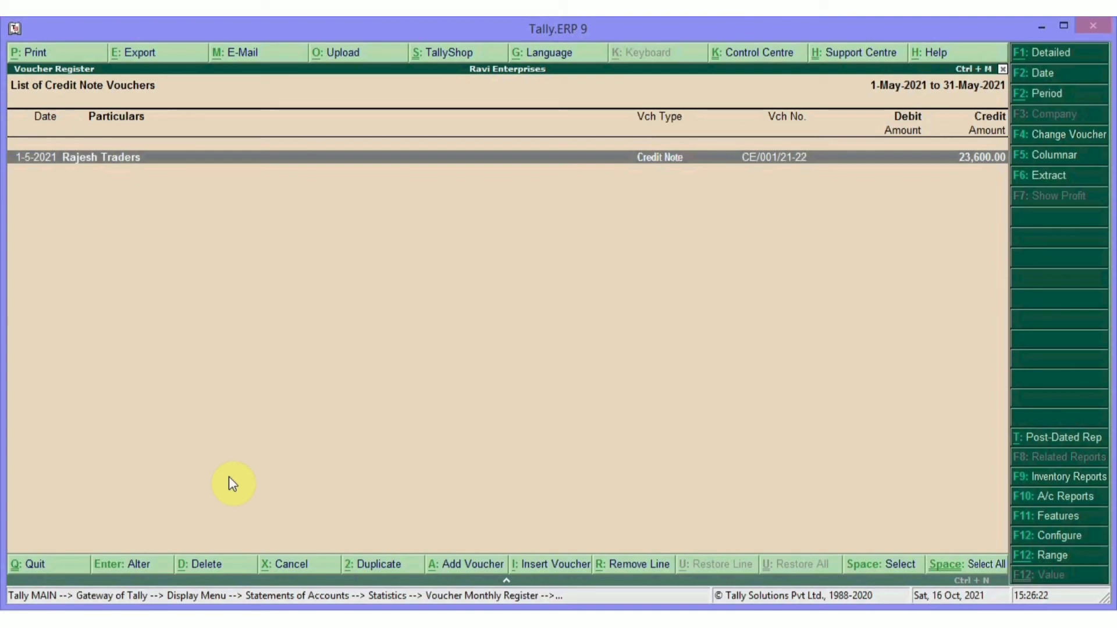
key("Escape")
key("Escape")
key("Escape")
key("Escape")
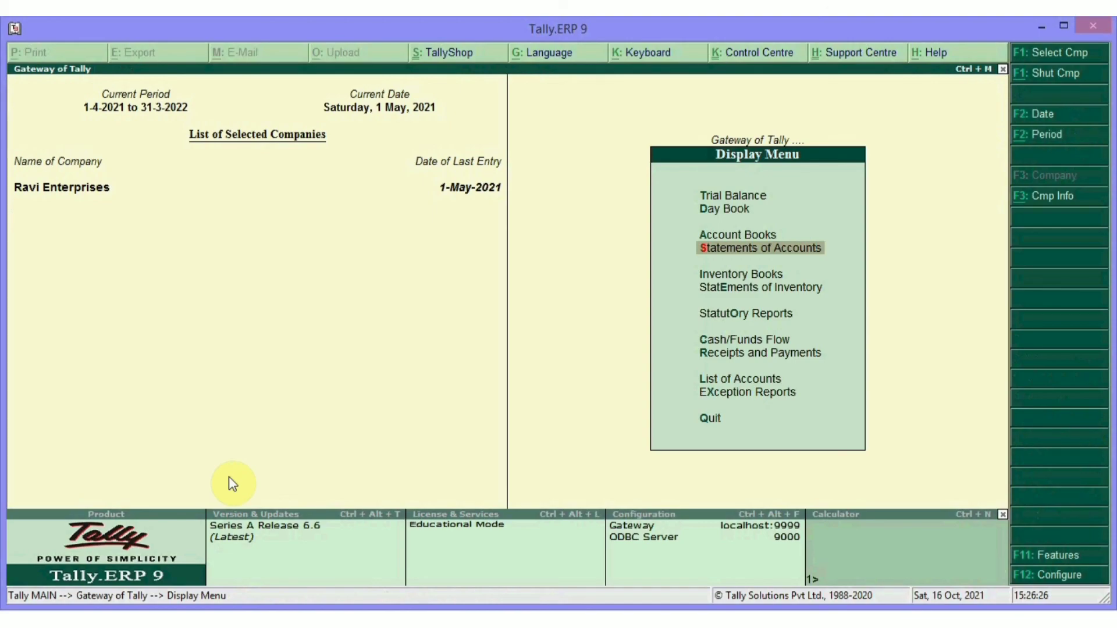
key("Escape")
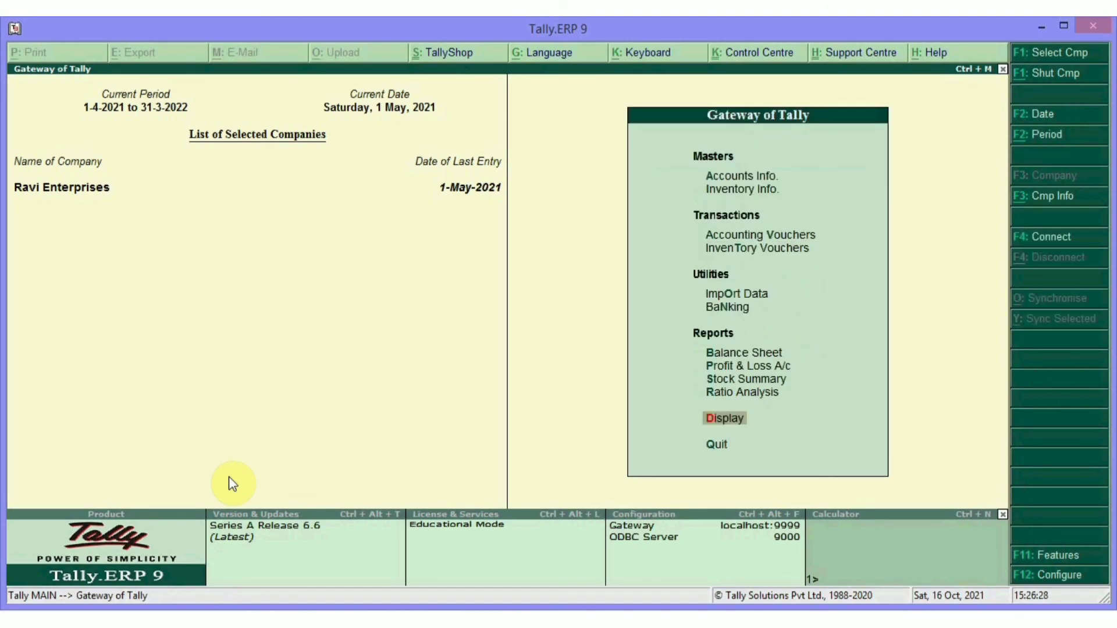